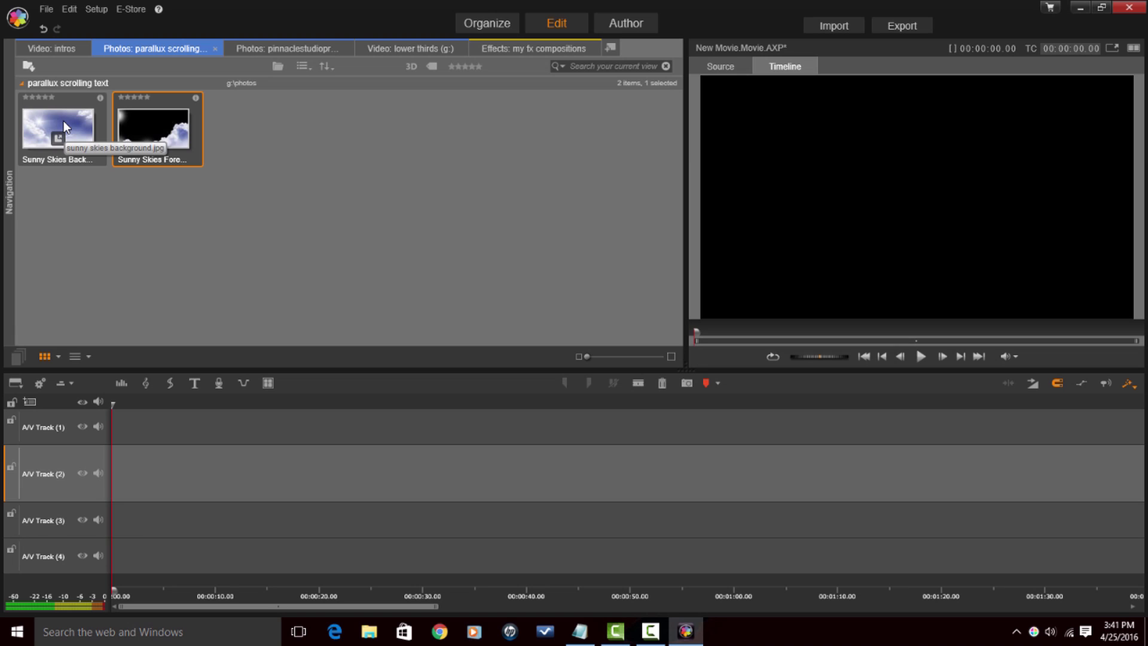
Place the Sunny Skies Background image on A/V Track 3 with a duration of 00:00:07.00
{"action": "left_click", "coordinate": [63, 121]}
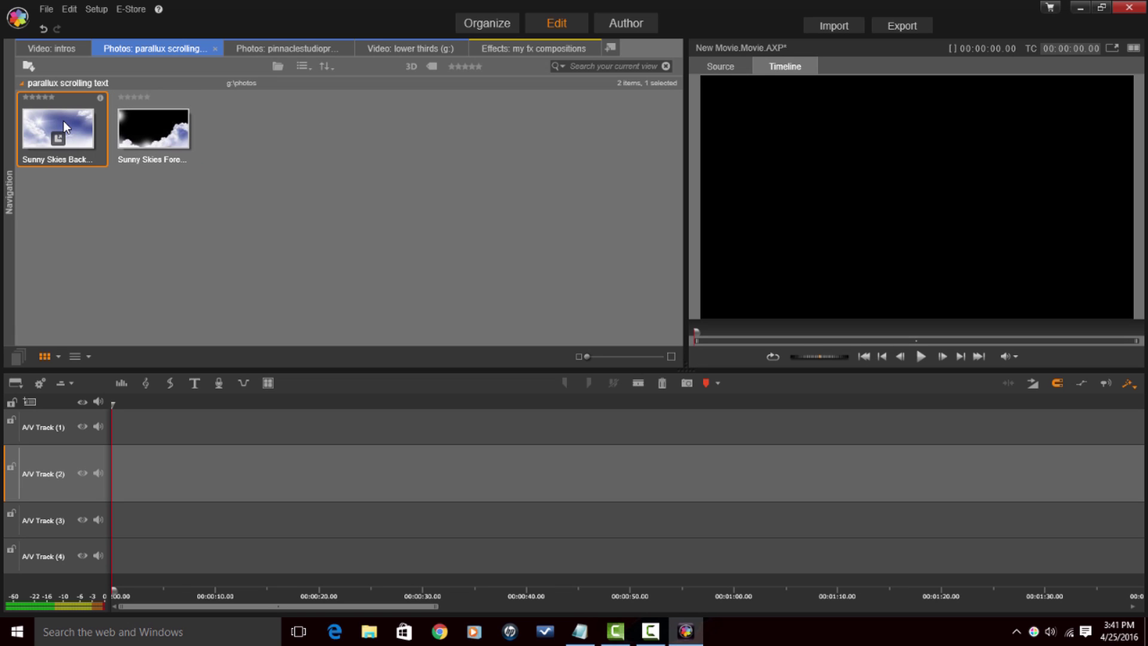
{"action": "left_click_drag", "start_coordinate": [64, 121], "coordinate": [136, 538]}
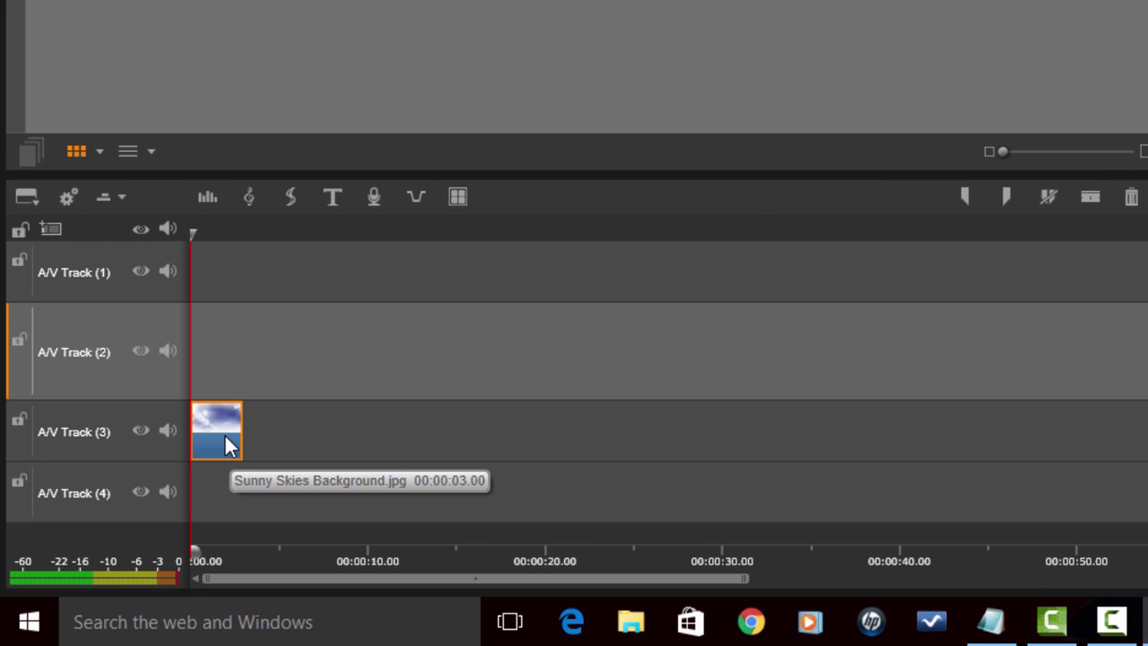
{"action": "right_click", "coordinate": [225, 435]}
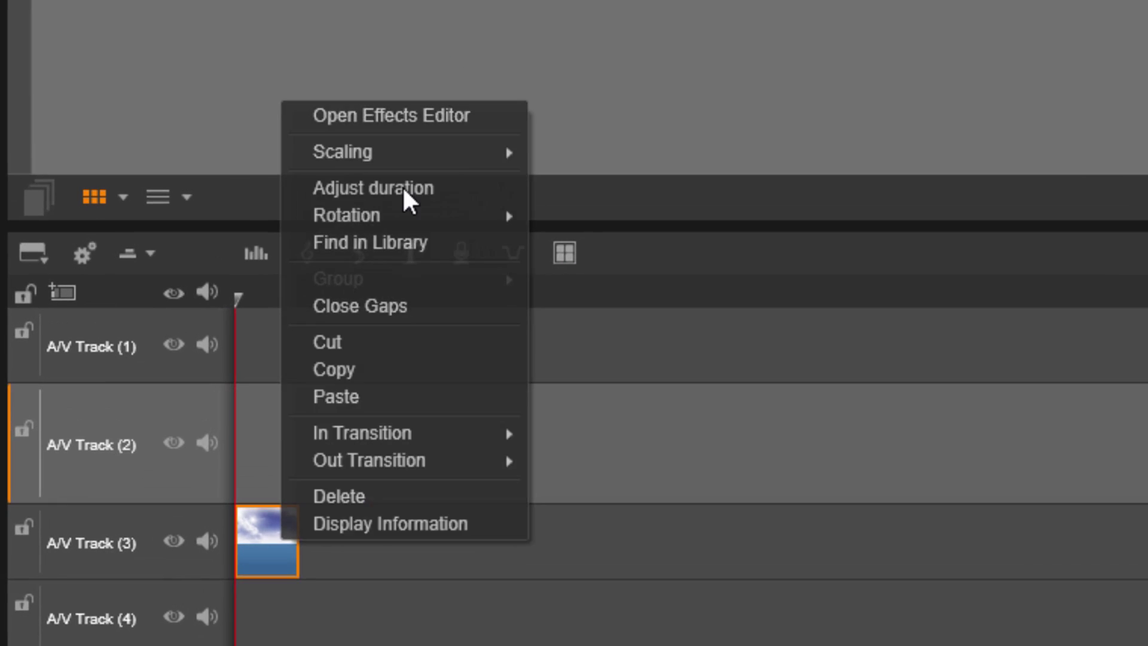
{"action": "left_click", "coordinate": [403, 190]}
{"action": "left_click", "coordinate": [651, 284]}
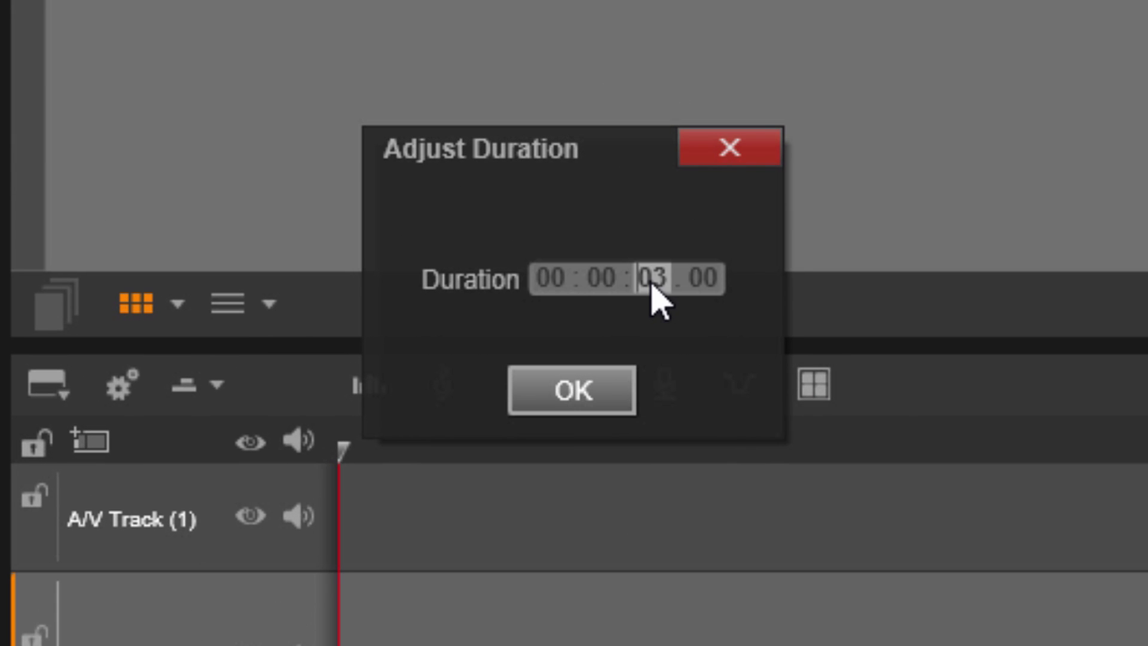
{"action": "type", "text": "07"}
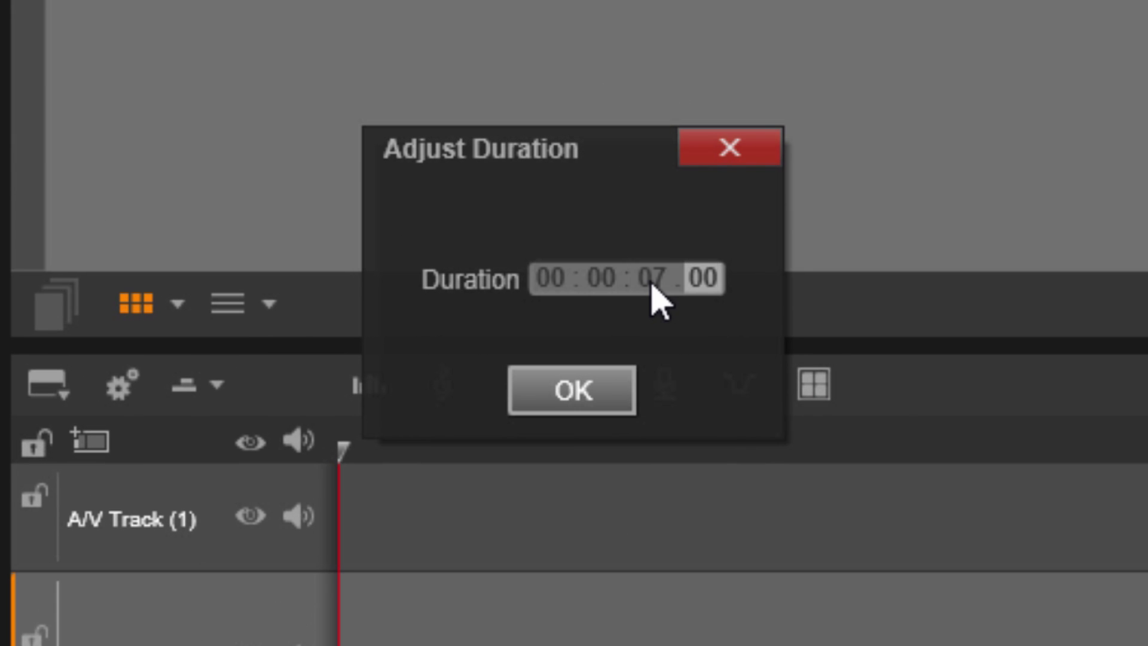
{"action": "key", "text": "Tab"}
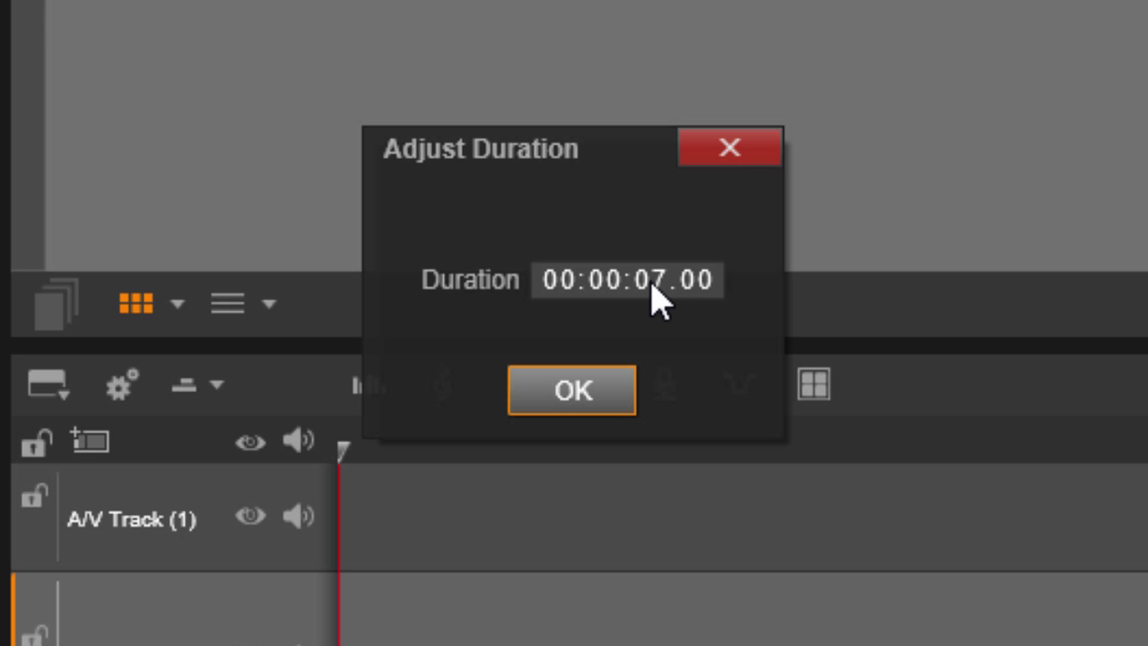
{"action": "left_click", "coordinate": [606, 392]}
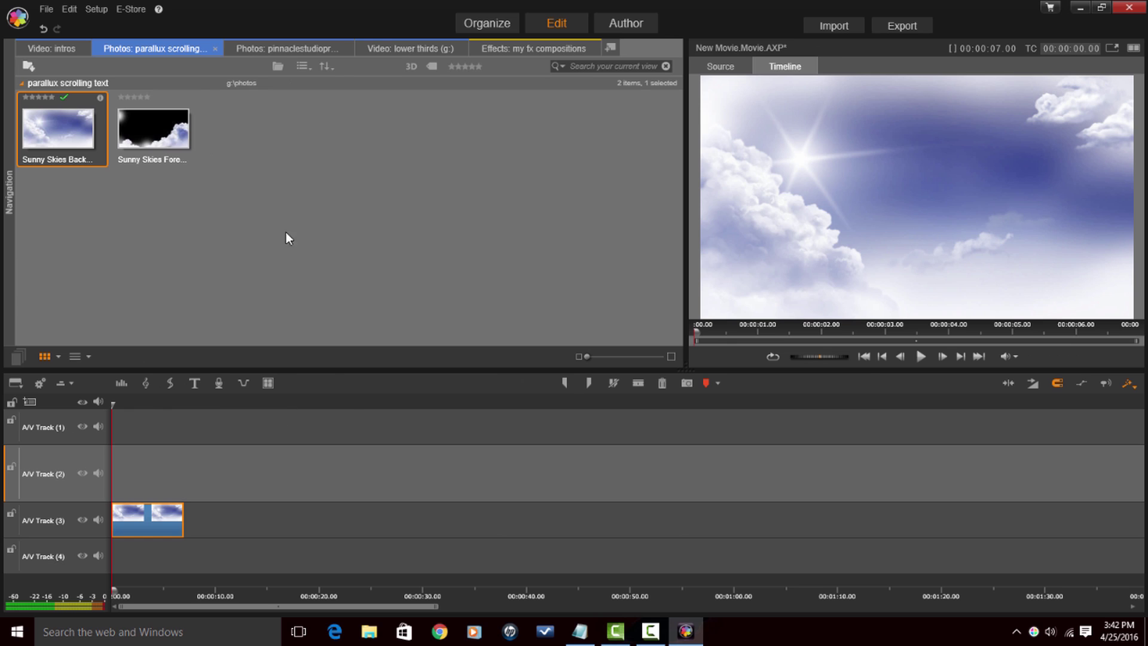
Put Sunny Skies Foreground on A/V Track 1 and stretch it to end with the 7-second background
{"action": "left_click", "coordinate": [177, 132]}
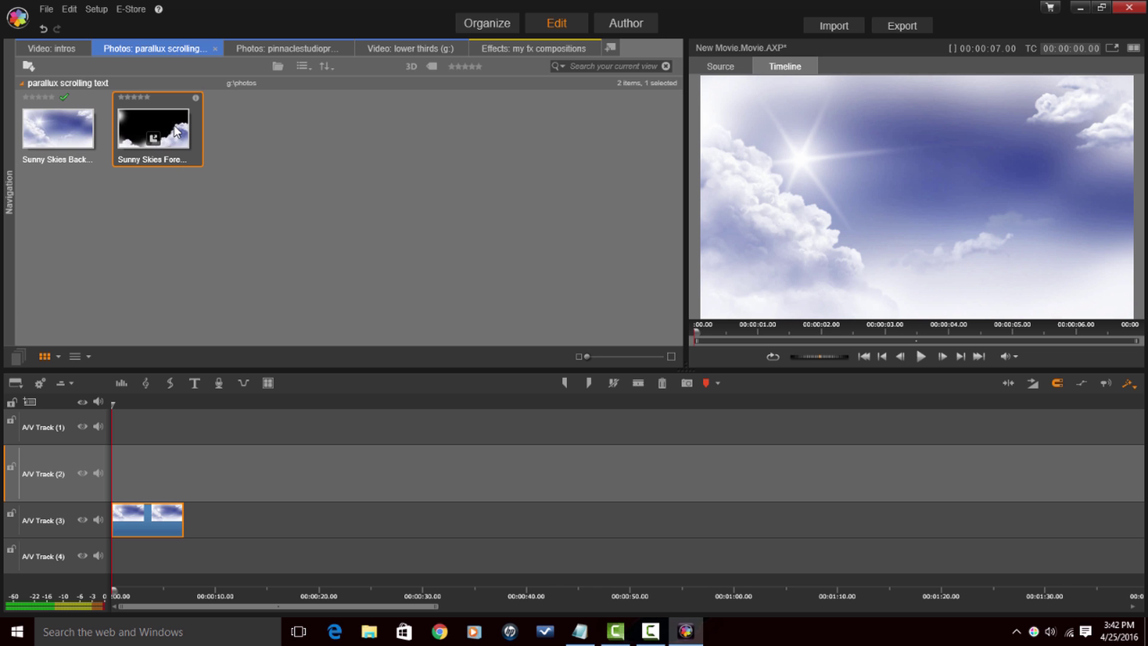
{"action": "left_click_drag", "start_coordinate": [176, 132], "coordinate": [113, 442]}
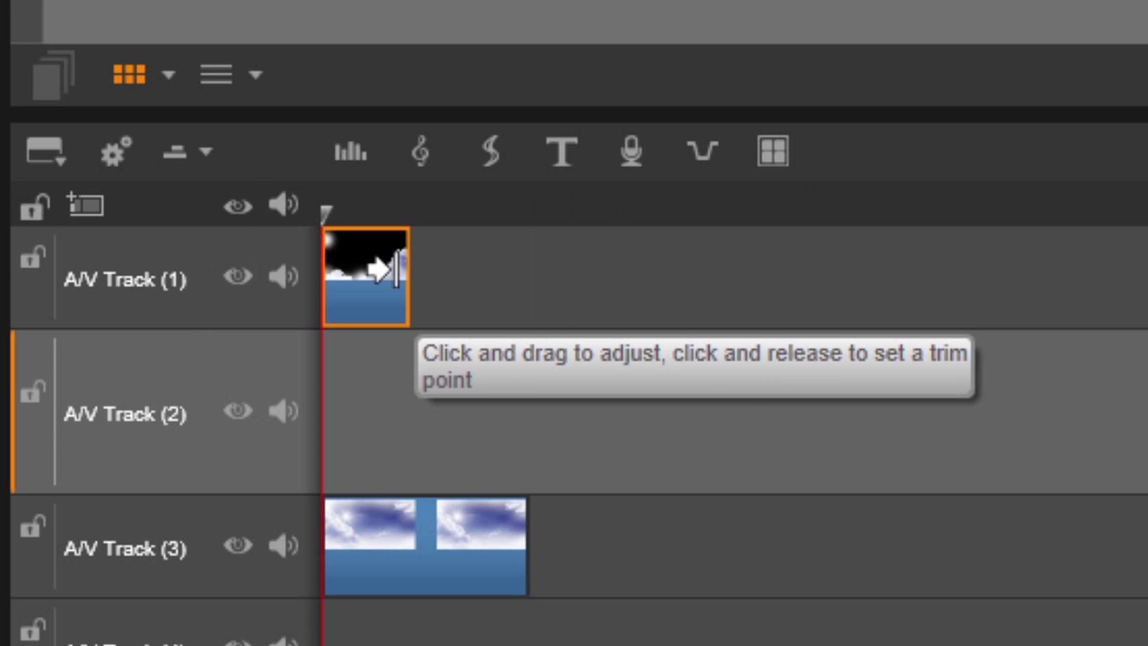
{"action": "left_click_drag", "start_coordinate": [386, 270], "coordinate": [487, 306]}
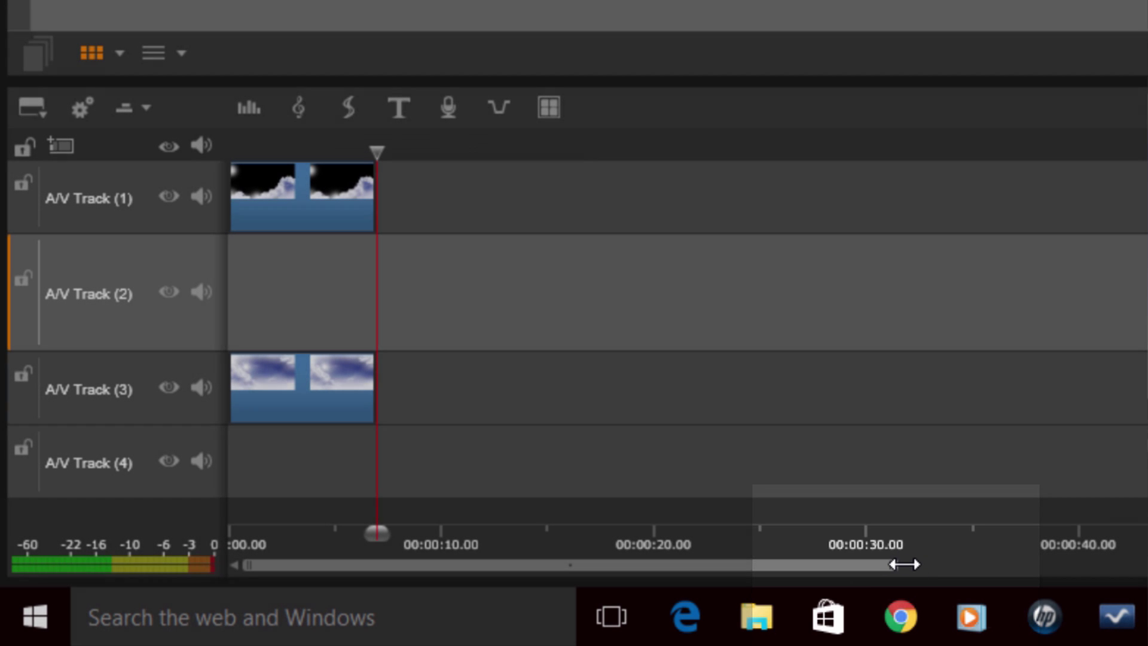
{"action": "left_click_drag", "start_coordinate": [911, 563], "coordinate": [352, 562]}
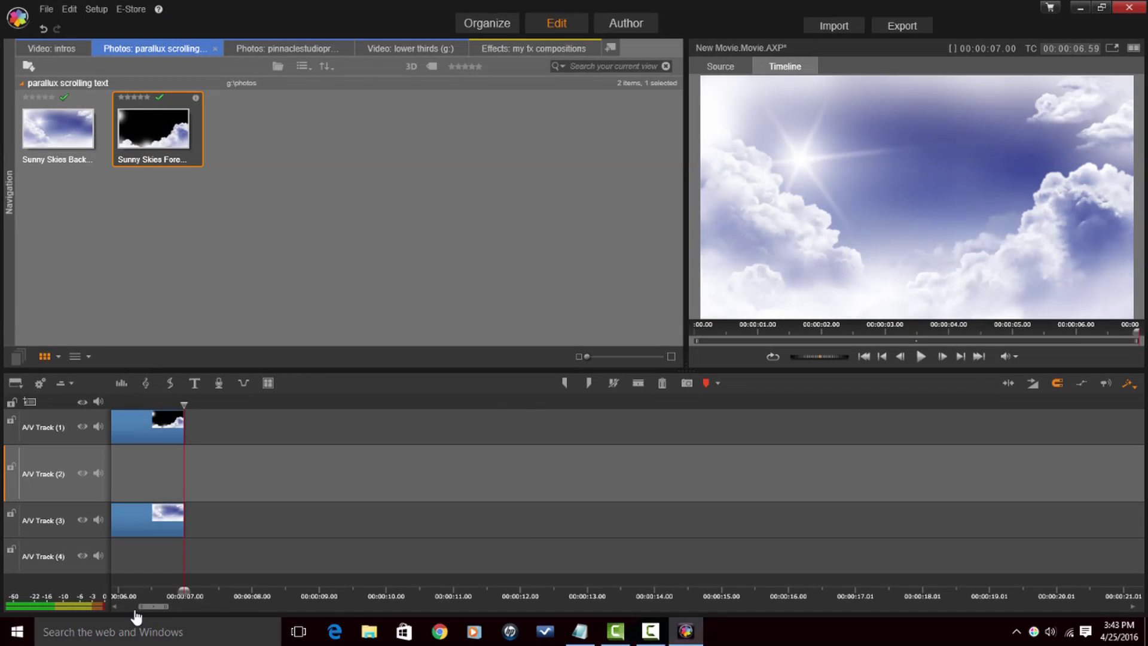
{"action": "left_click_drag", "start_coordinate": [169, 604], "coordinate": [134, 606]}
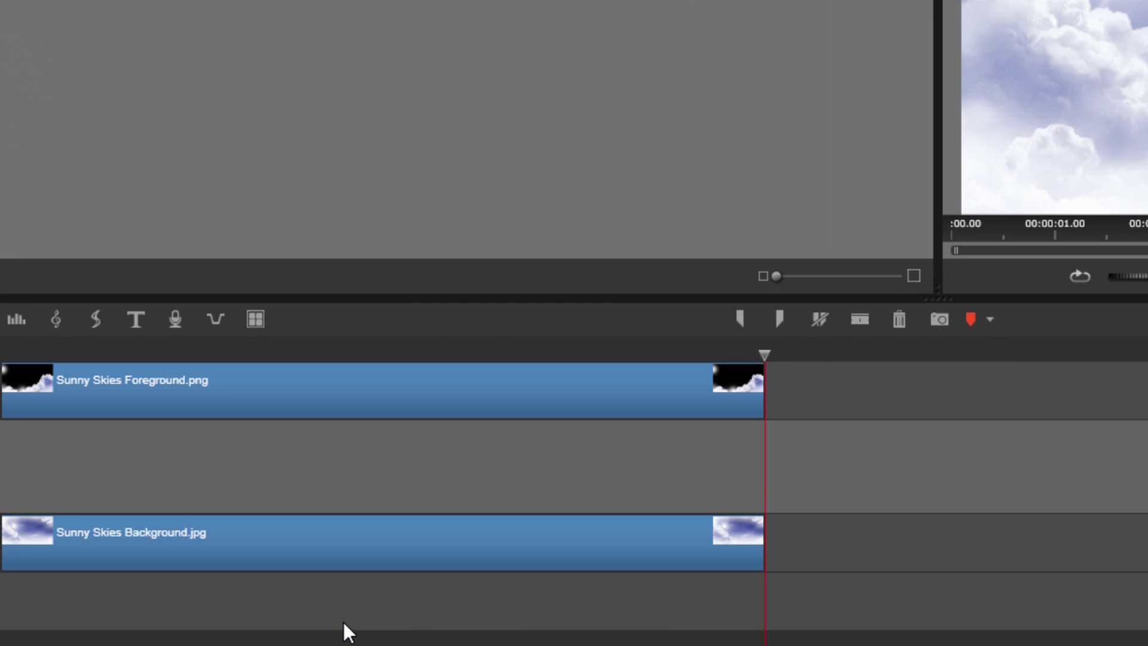
Apply 2D Editor Advanced from the 2D-3D effects to the background clip in the Effects Editor
{"action": "right_click", "coordinate": [378, 549]}
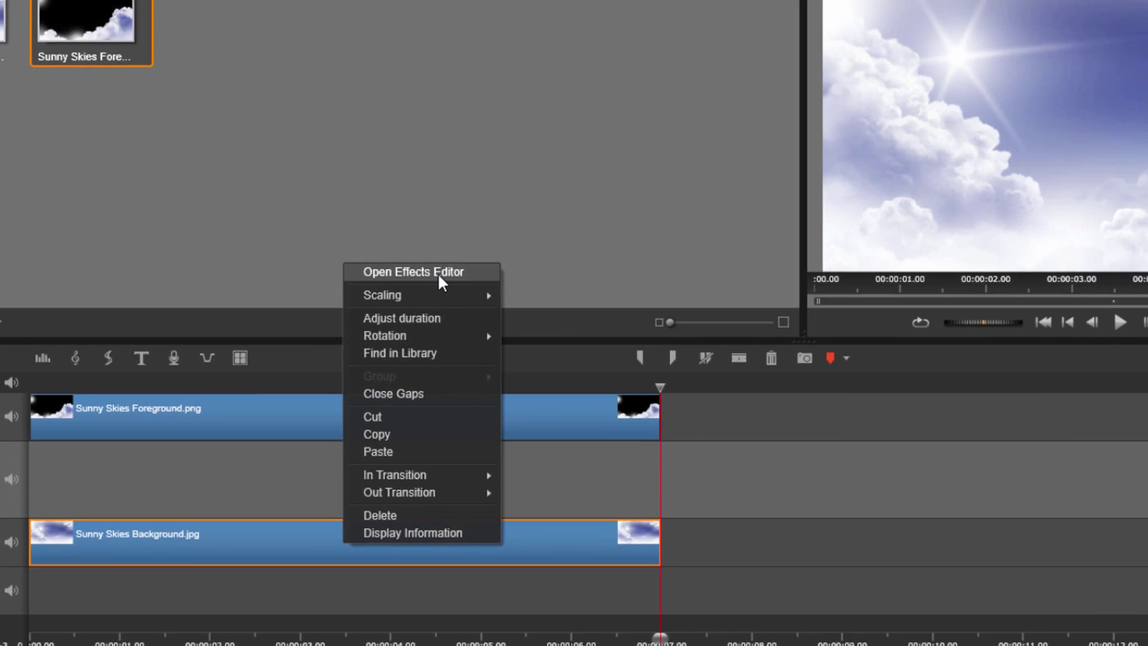
{"action": "left_click", "coordinate": [496, 217]}
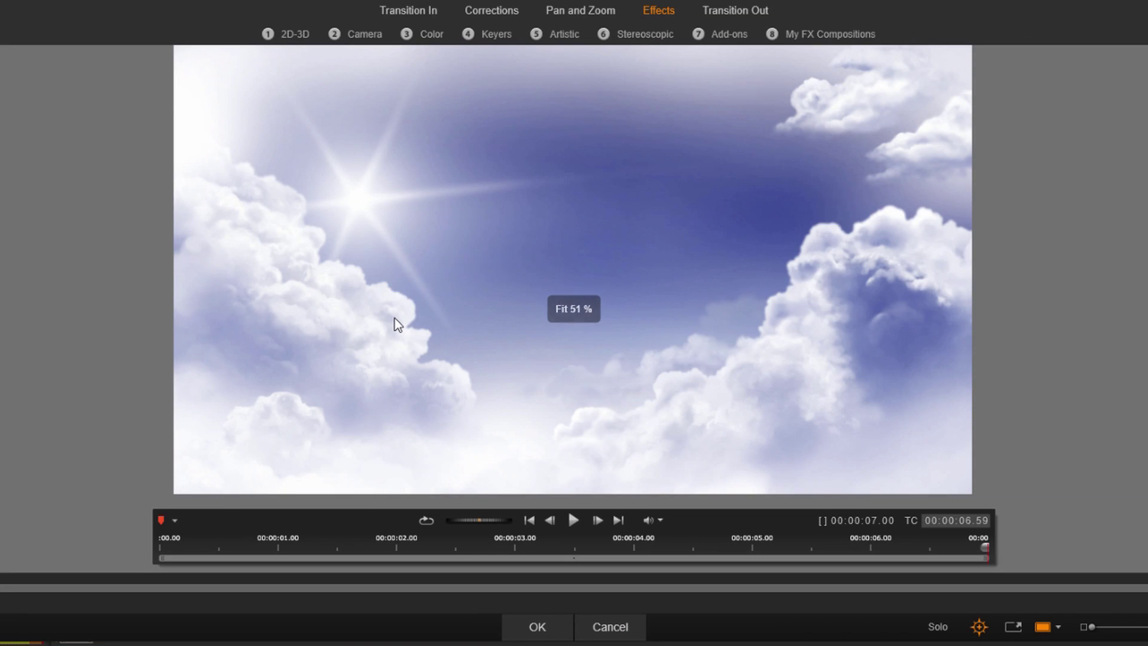
{"action": "left_click", "coordinate": [292, 36]}
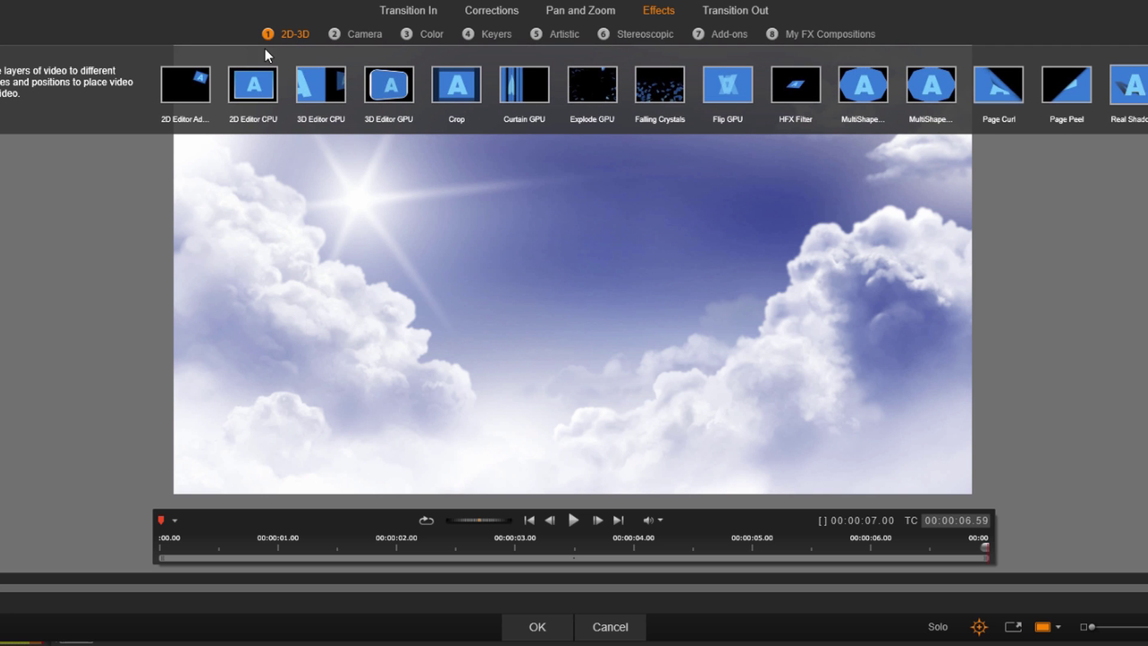
{"action": "mouse_move", "coordinate": [186, 87]}
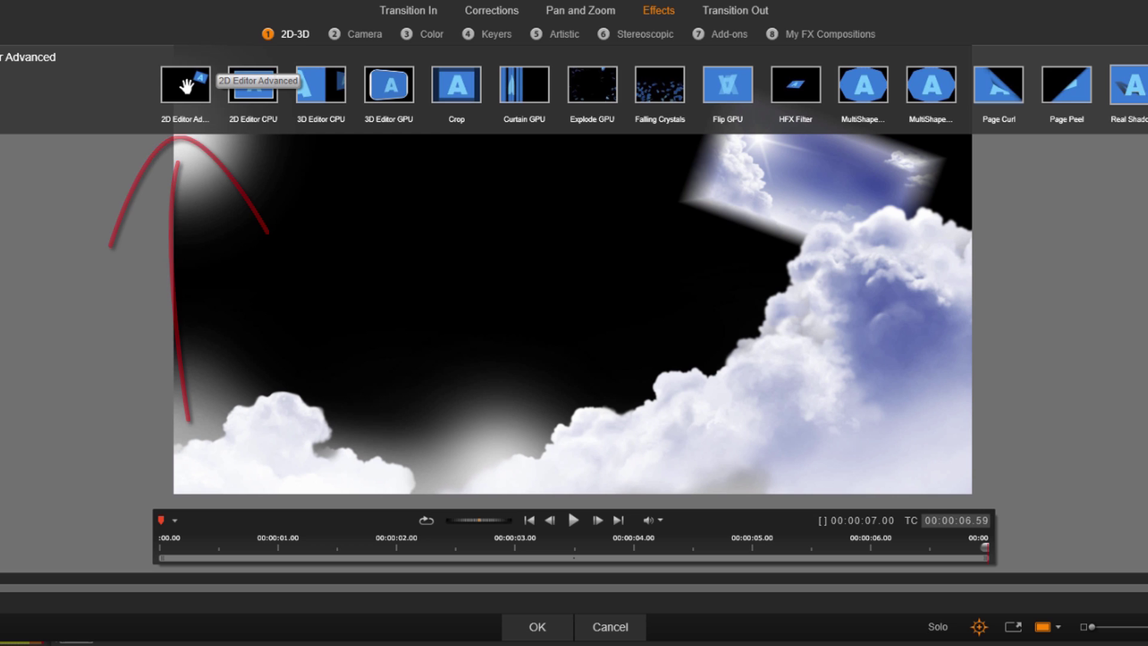
{"action": "left_click", "coordinate": [186, 87]}
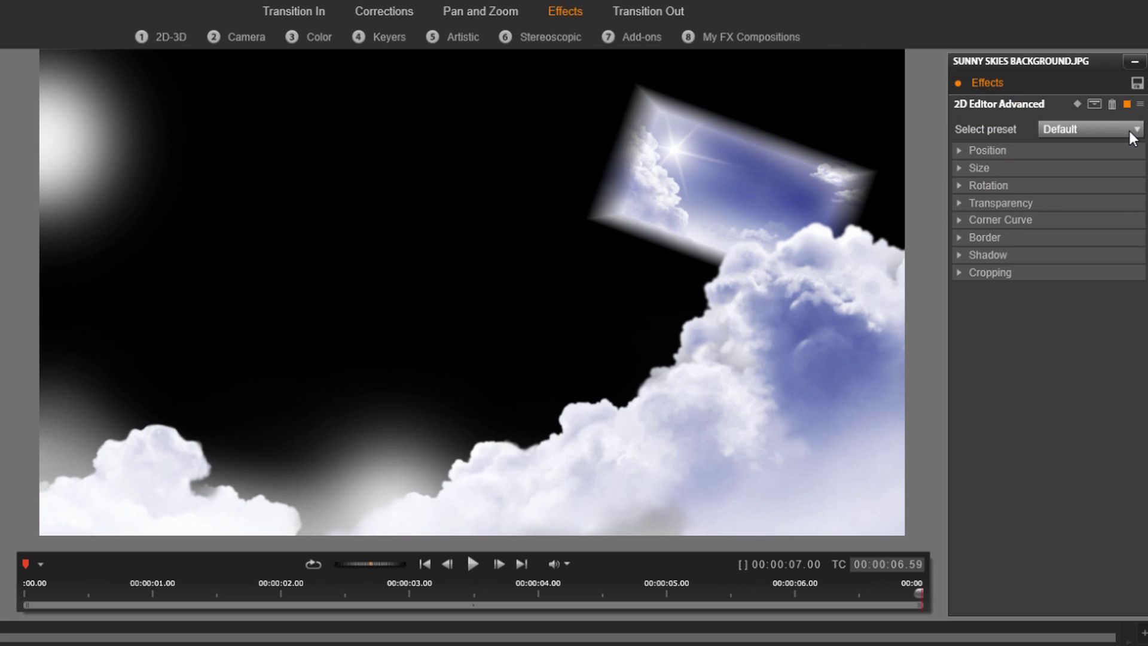
Switch the effect preset to No Preset, solo the background clip, and rewind to the start
{"action": "left_click", "coordinate": [1131, 133]}
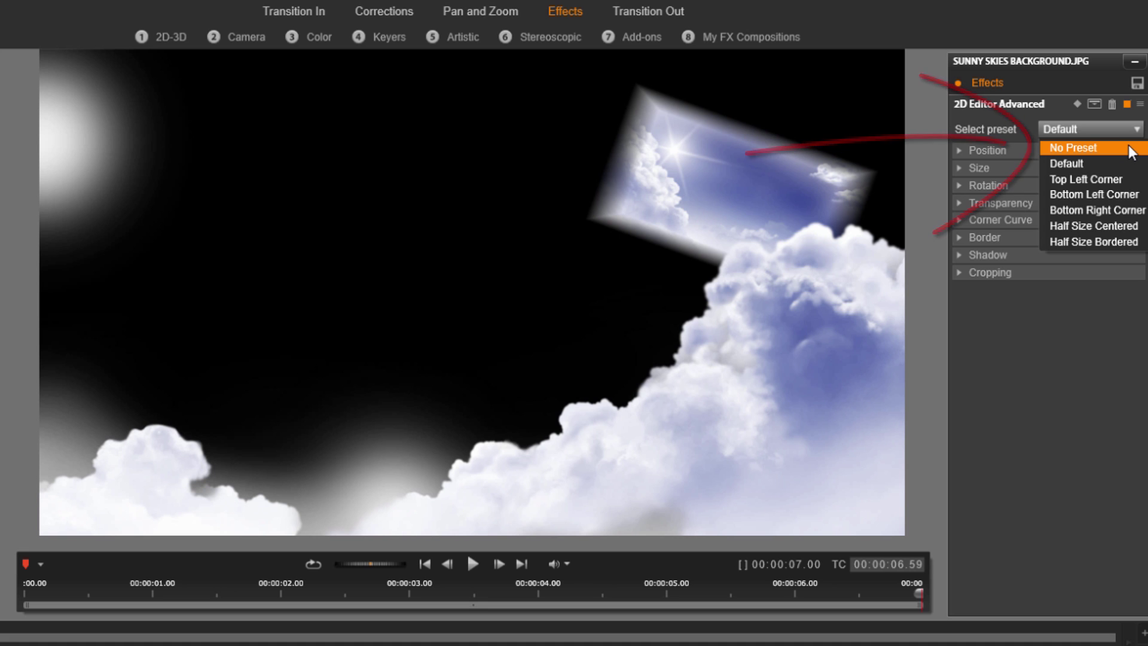
{"action": "left_click", "coordinate": [1131, 151]}
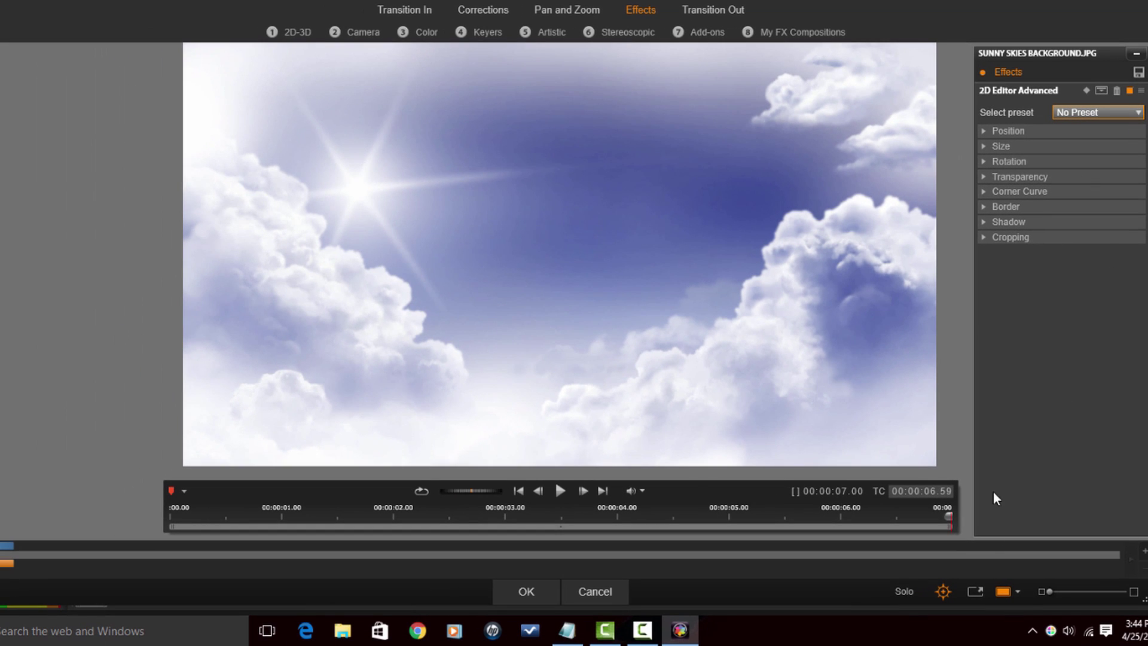
{"action": "left_click", "coordinate": [905, 591]}
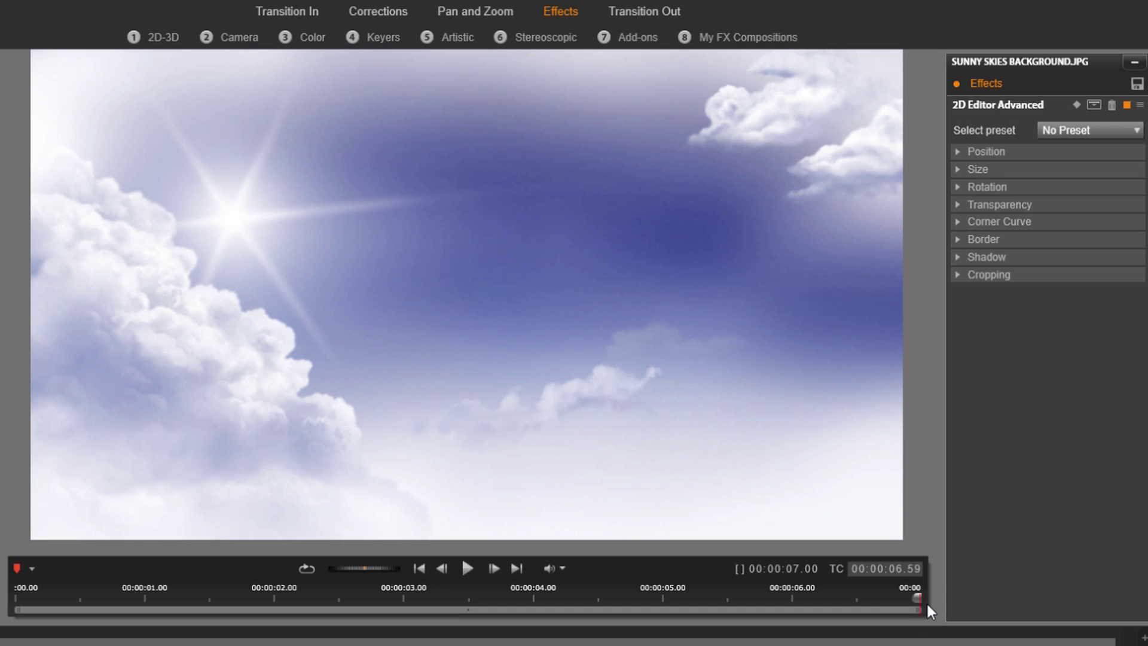
{"action": "left_click", "coordinate": [423, 567]}
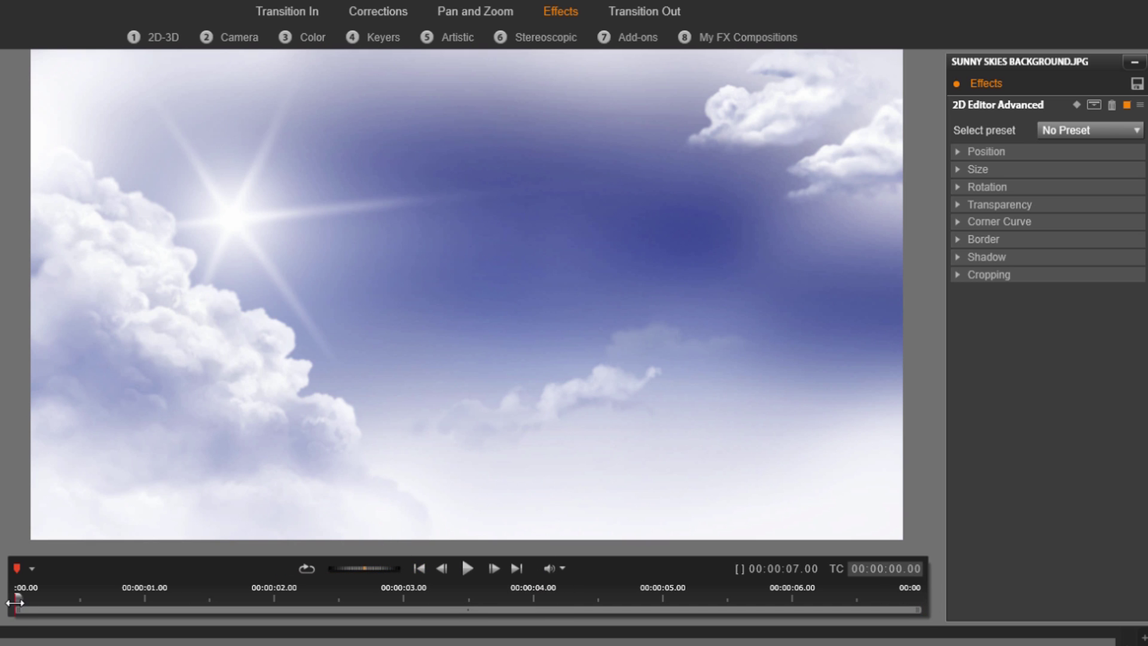
Link the size values and set Size Horizontal and Vertical to 200
{"action": "left_click", "coordinate": [956, 170]}
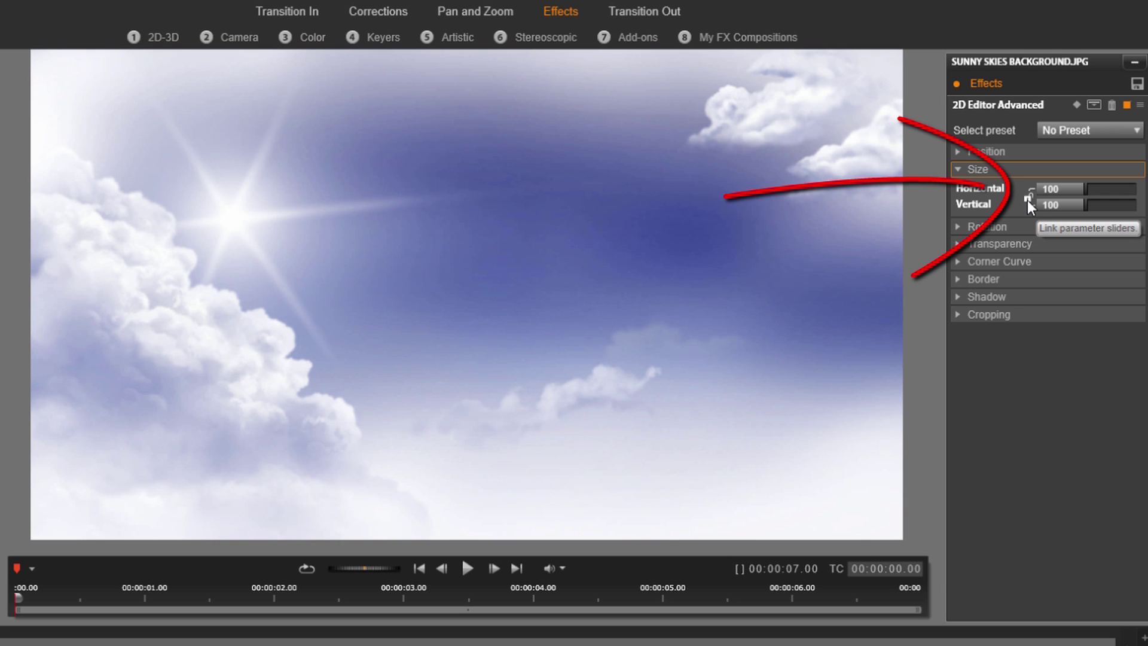
{"action": "left_click", "coordinate": [1026, 200]}
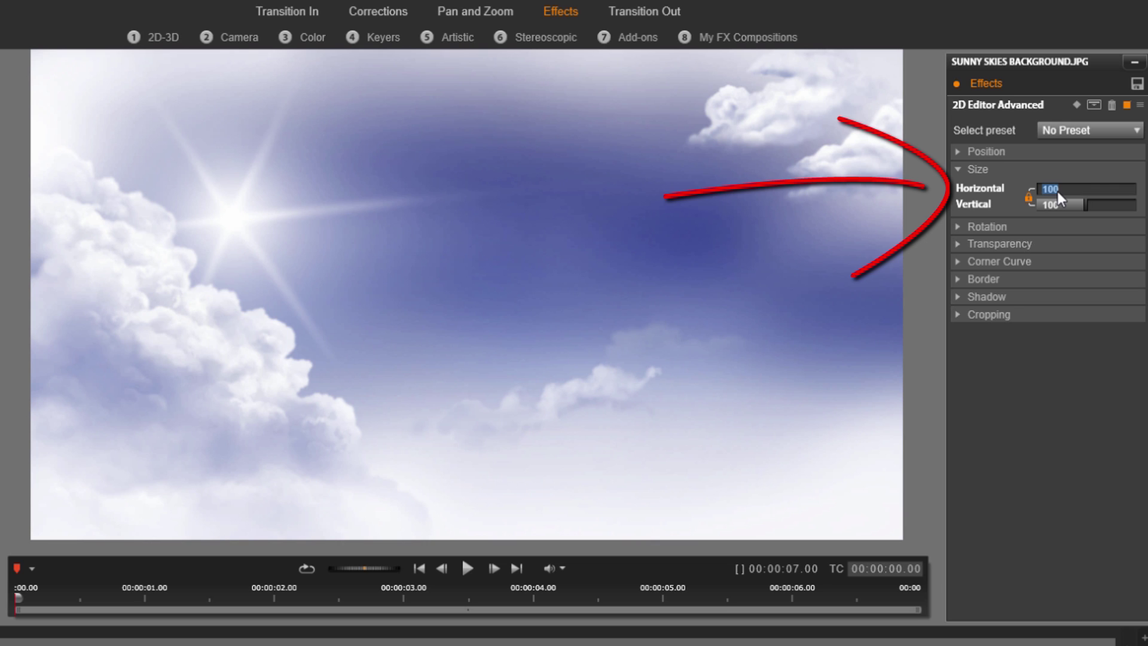
{"action": "type", "text": "200"}
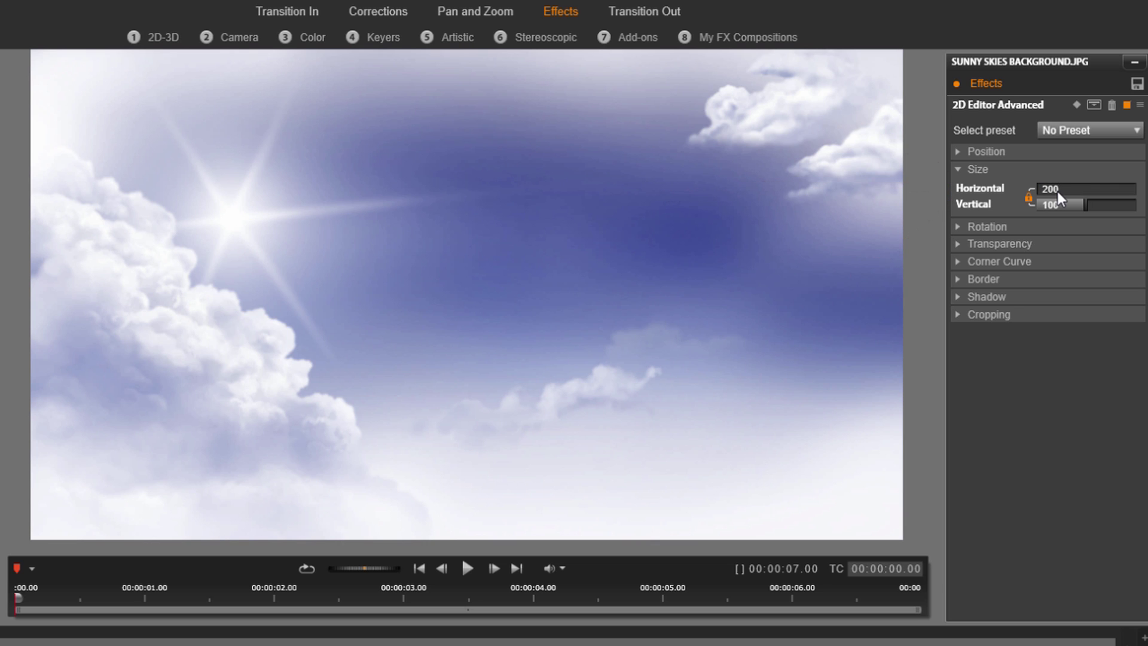
{"action": "key", "text": "Return"}
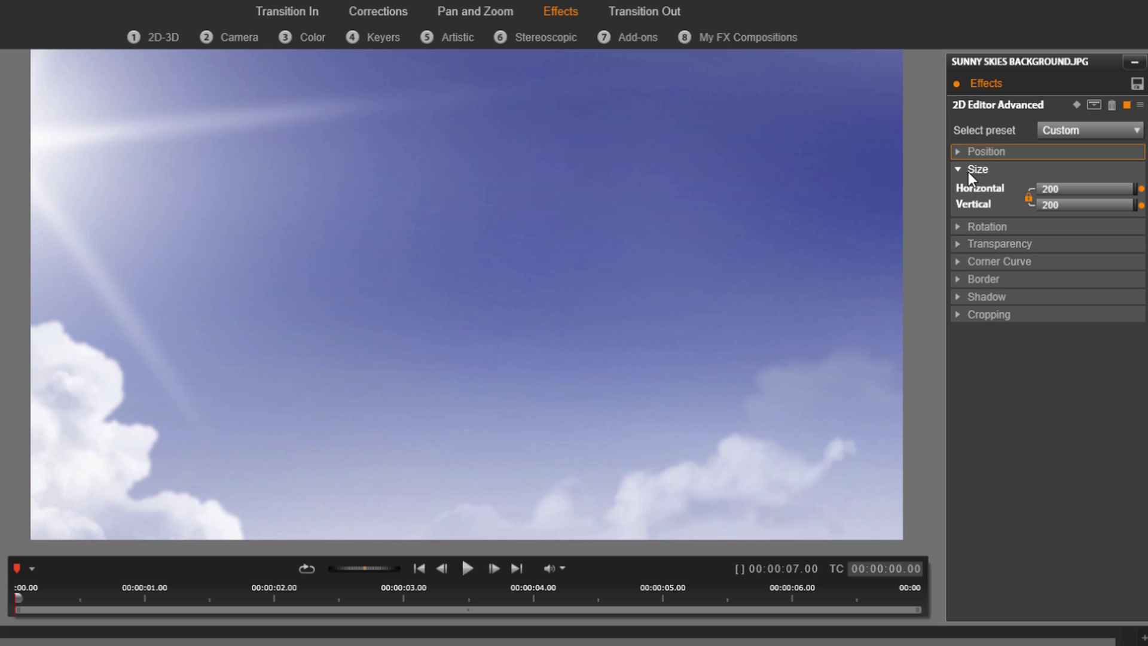
Enable keyframing and set the opening keyframe's Vertical position to -50
{"action": "left_click", "coordinate": [1074, 106]}
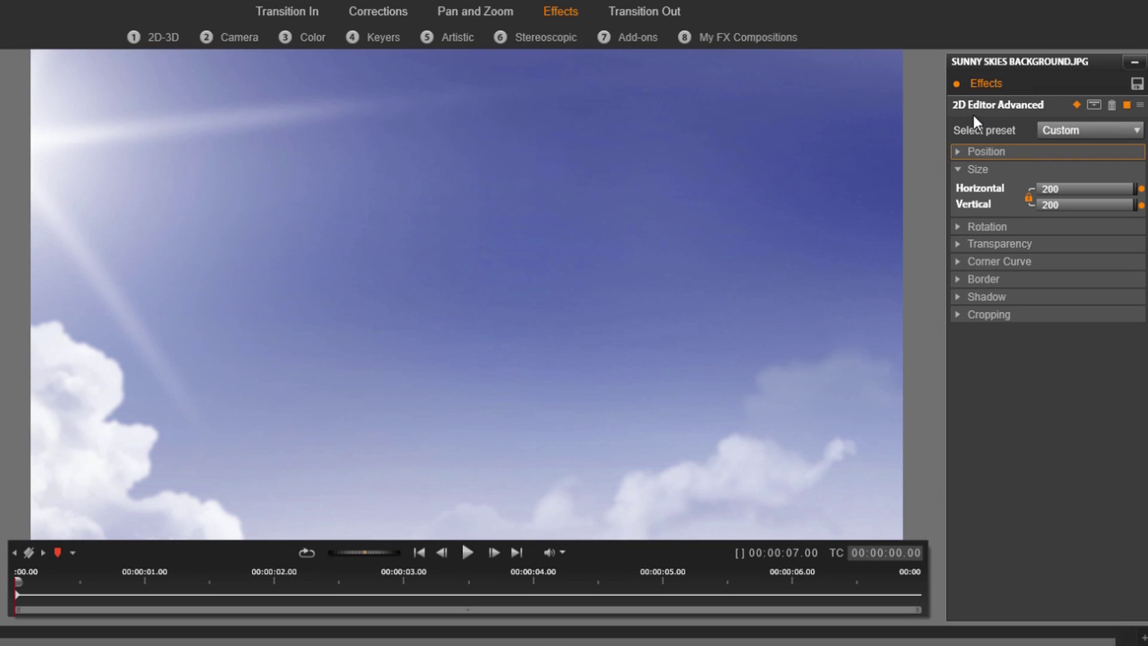
{"action": "left_click", "coordinate": [955, 157]}
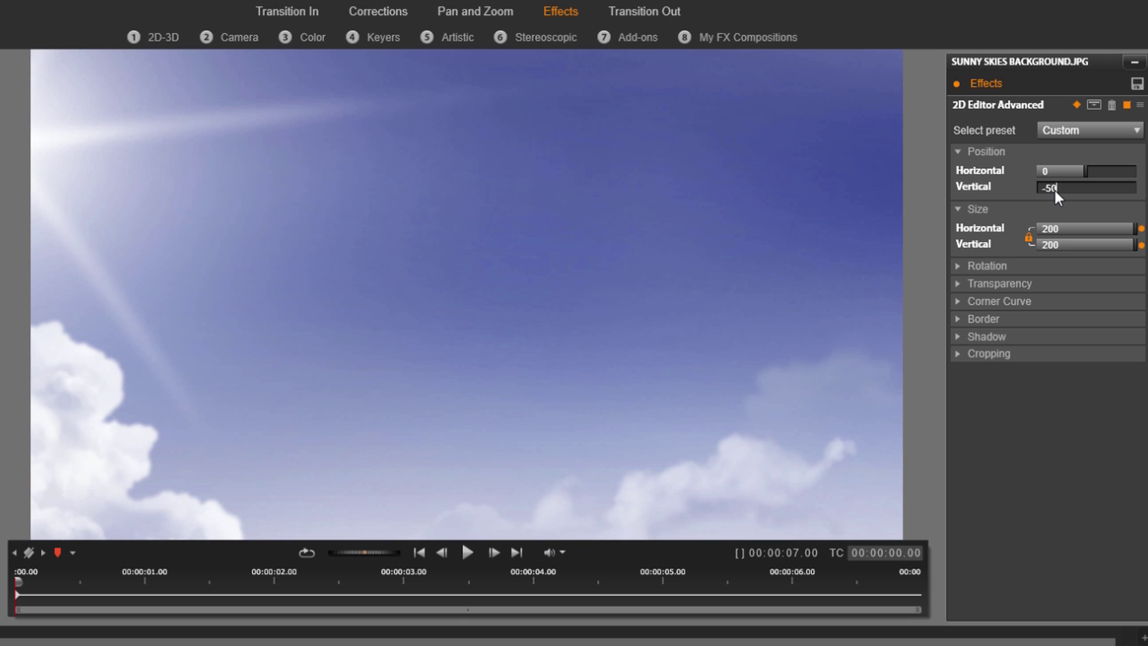
{"action": "key", "text": "Return"}
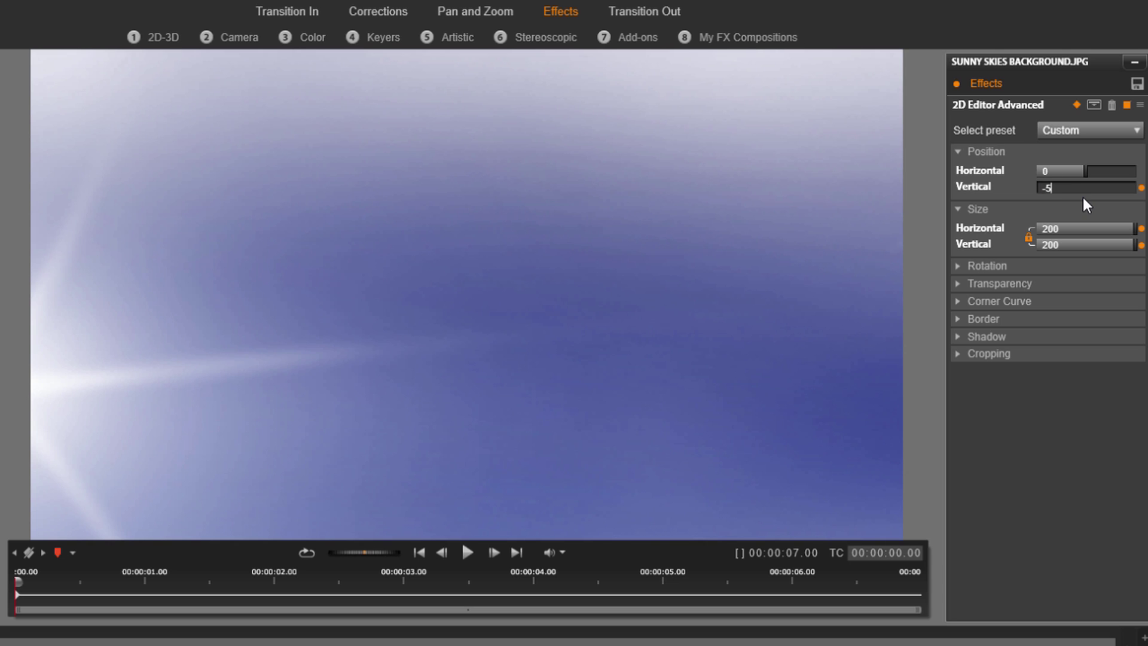
{"action": "key", "text": "Return"}
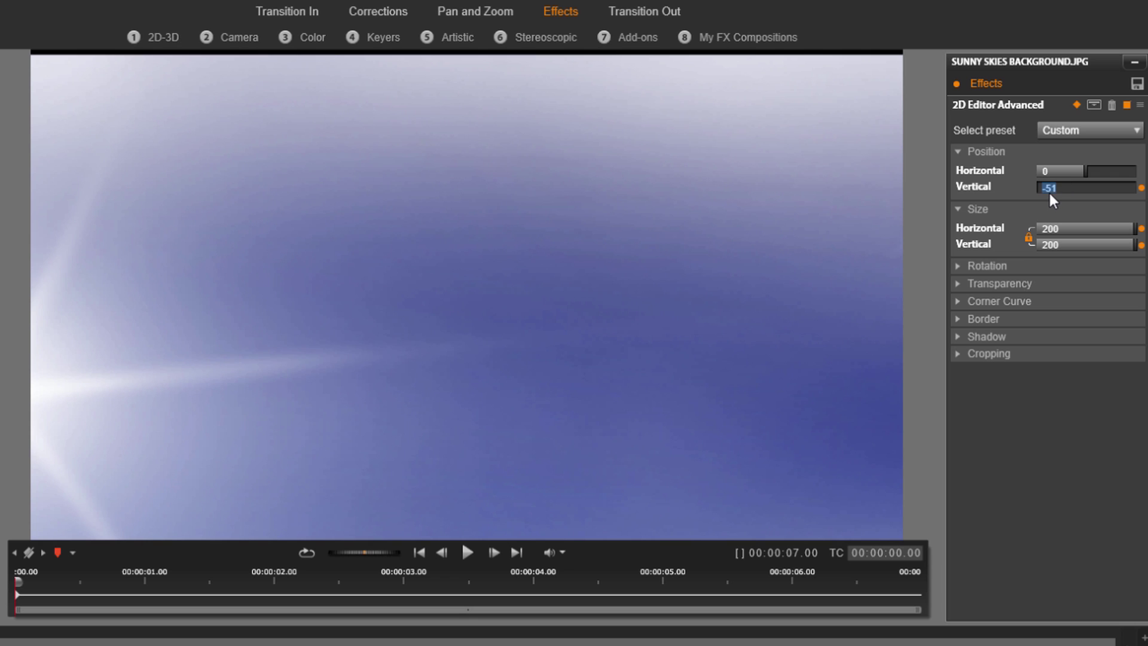
{"action": "key", "text": "Return"}
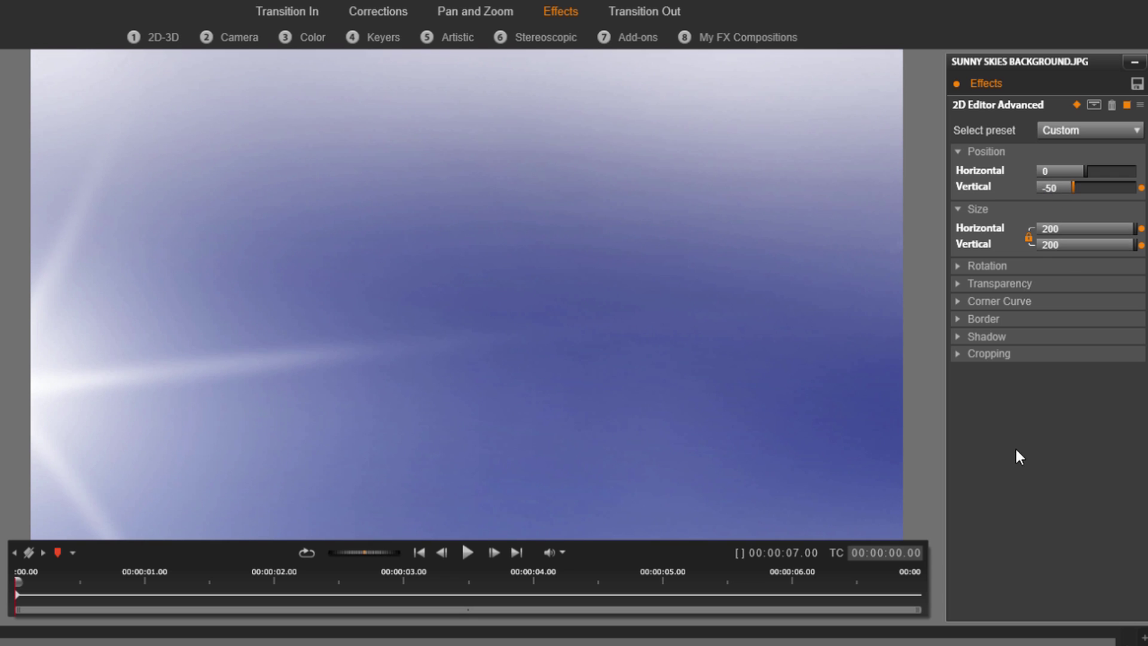
{"action": "left_click", "coordinate": [514, 554]}
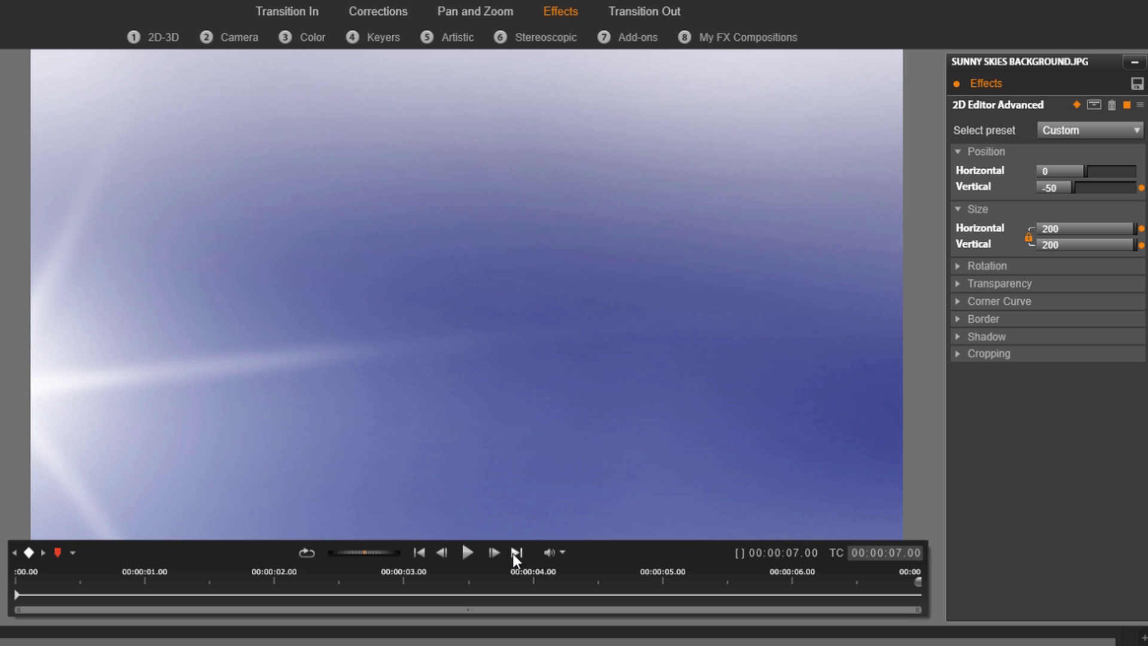
Set the end keyframe's Vertical position to 50, preview the pan, and confirm with OK
{"action": "left_click", "coordinate": [1053, 190]}
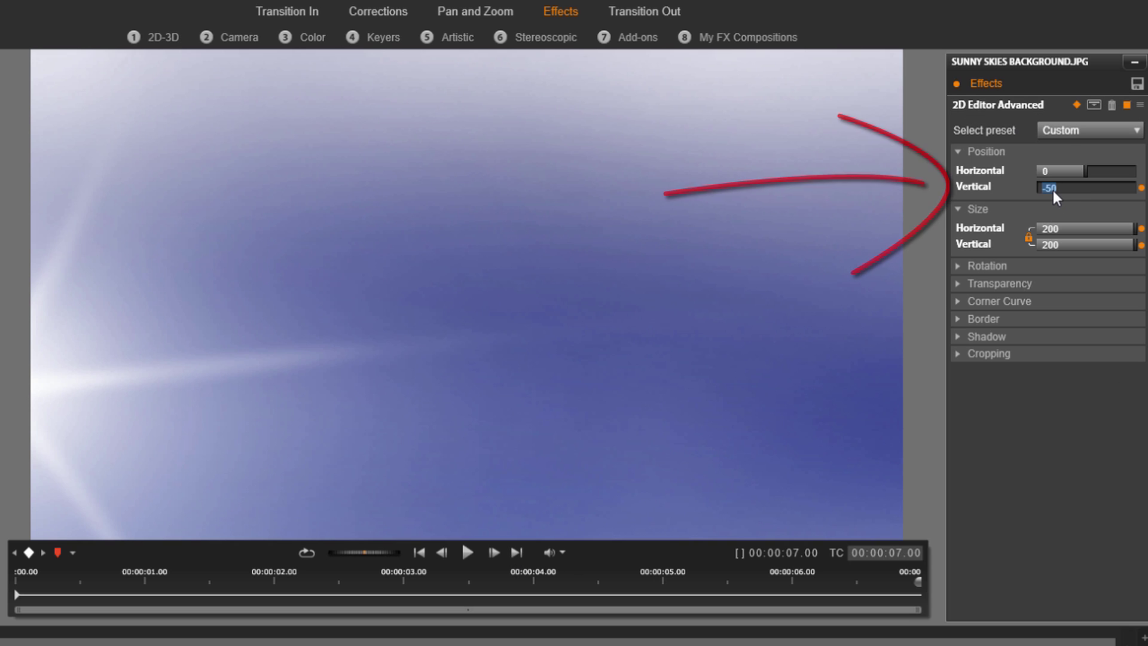
{"action": "type", "text": "50"}
{"action": "key", "text": "Return"}
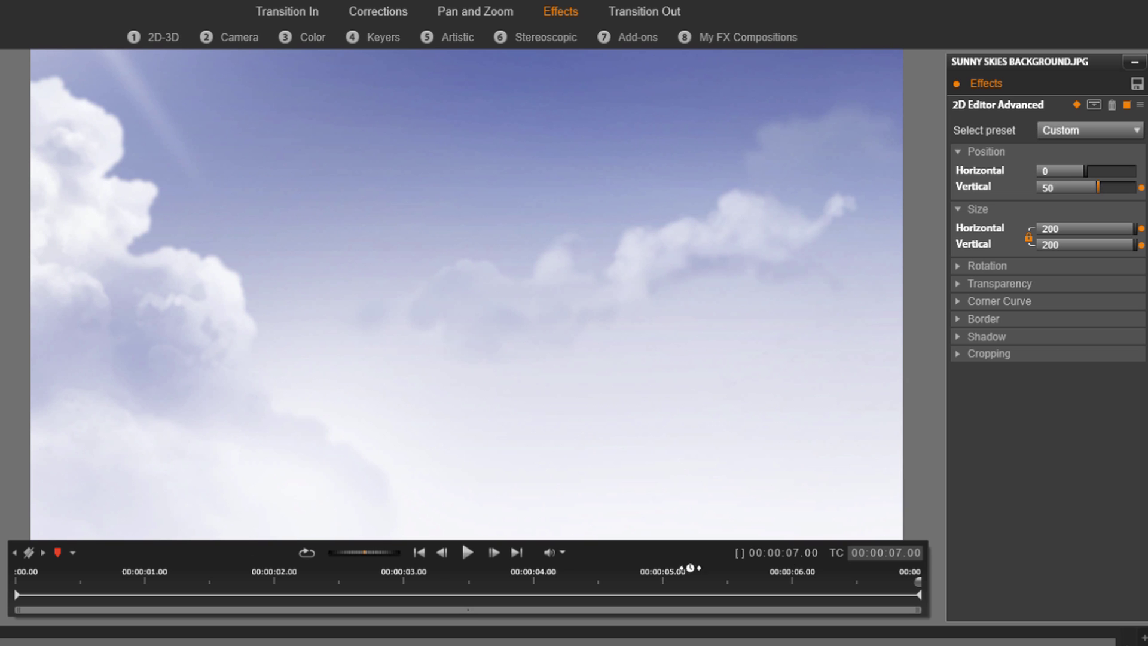
{"action": "mouse_move", "coordinate": [918, 581]}
{"action": "left_mouse_down"}
{"action": "mouse_move", "coordinate": [3, 602]}
{"action": "mouse_move", "coordinate": [915, 604]}
{"action": "left_mouse_up"}
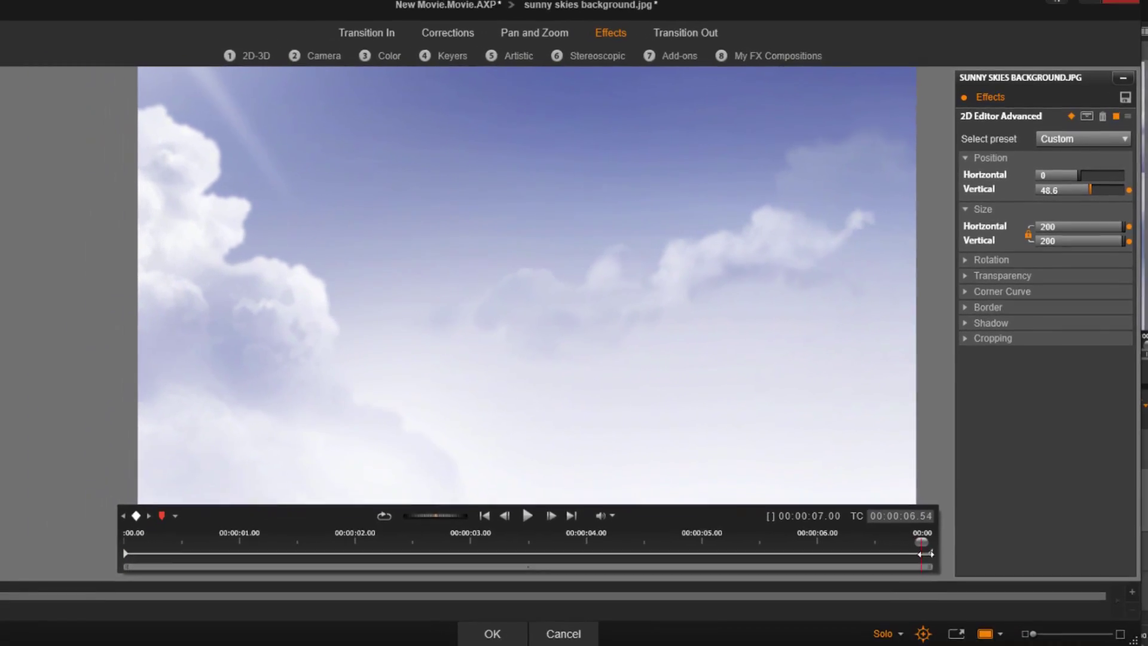
{"action": "left_click_drag", "start_coordinate": [925, 553], "coordinate": [195, 543]}
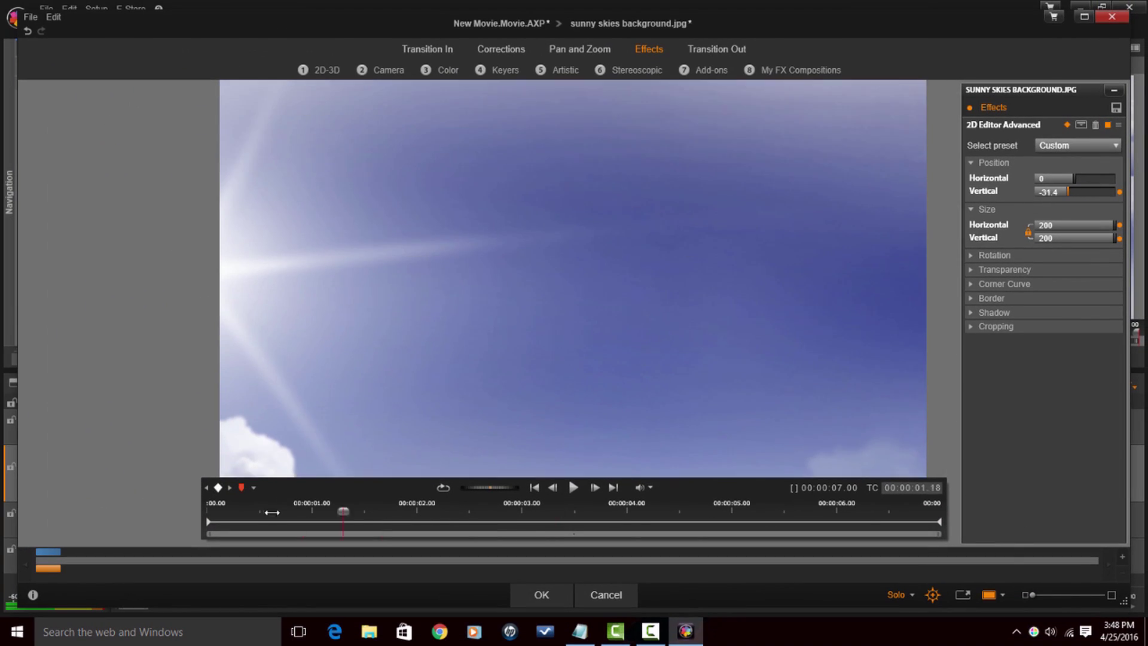
{"action": "left_click_drag", "start_coordinate": [272, 512], "coordinate": [938, 512]}
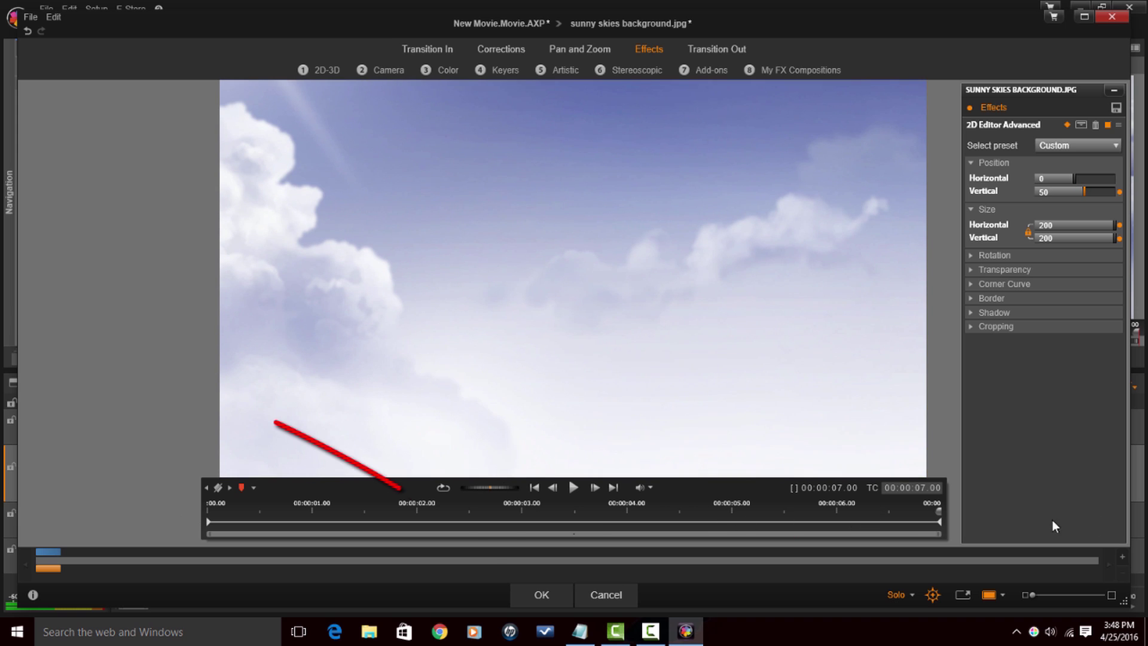
{"action": "left_click", "coordinate": [532, 594]}
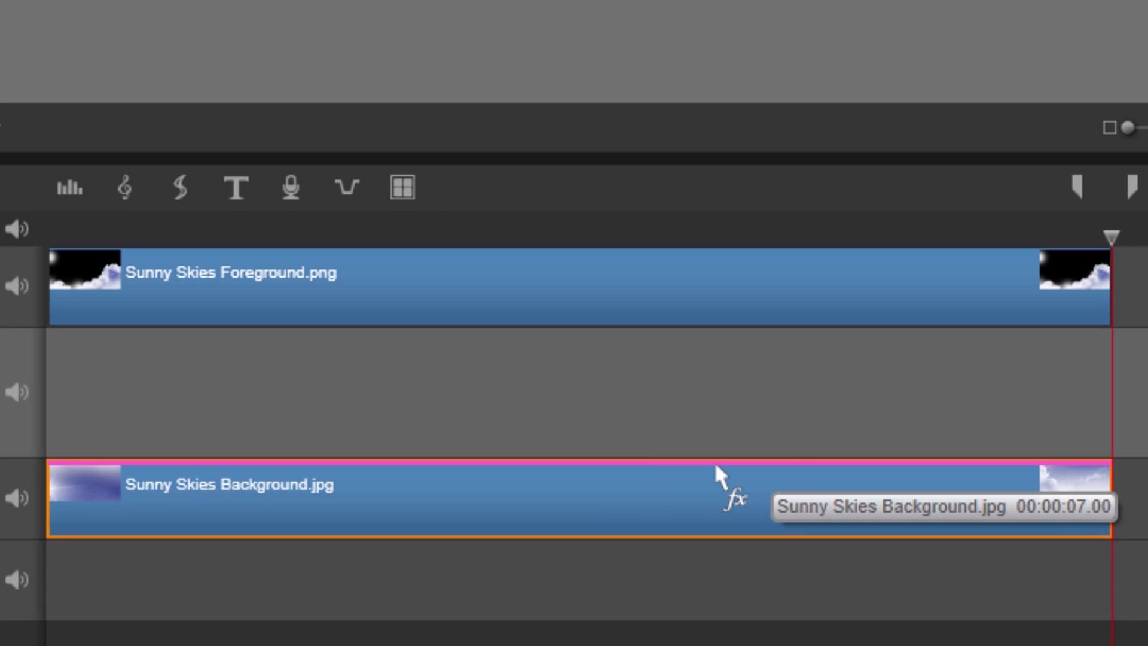
Copy all of the background clip's effects and bring up the foreground clip's context menu
{"action": "left_click", "coordinate": [715, 461]}
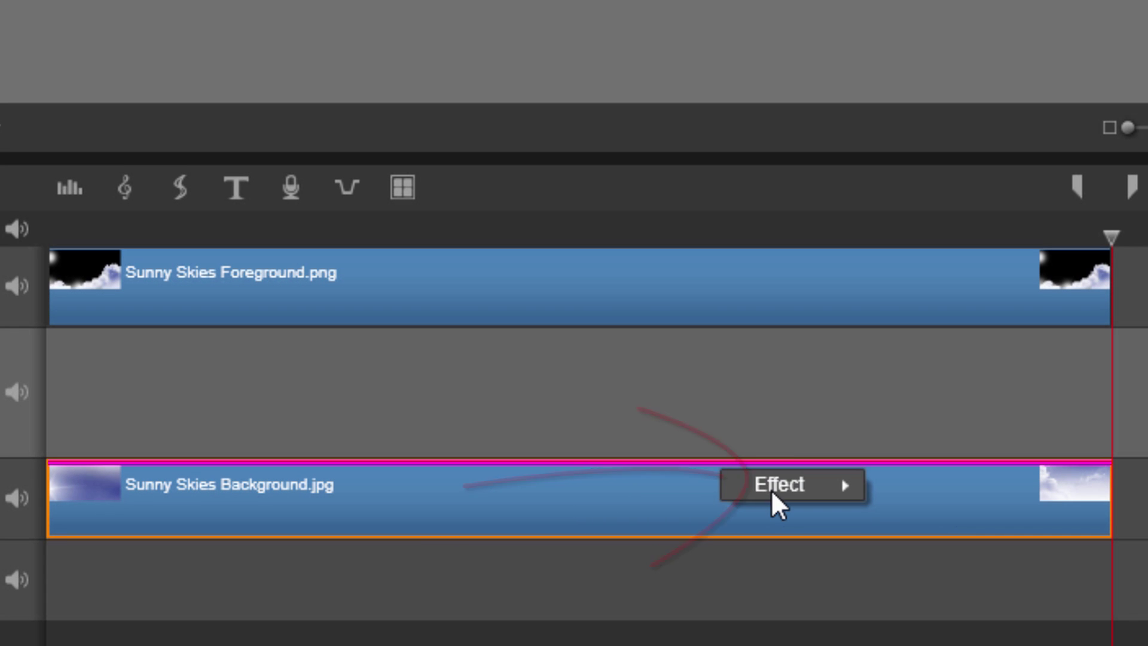
{"action": "mouse_move", "coordinate": [771, 493]}
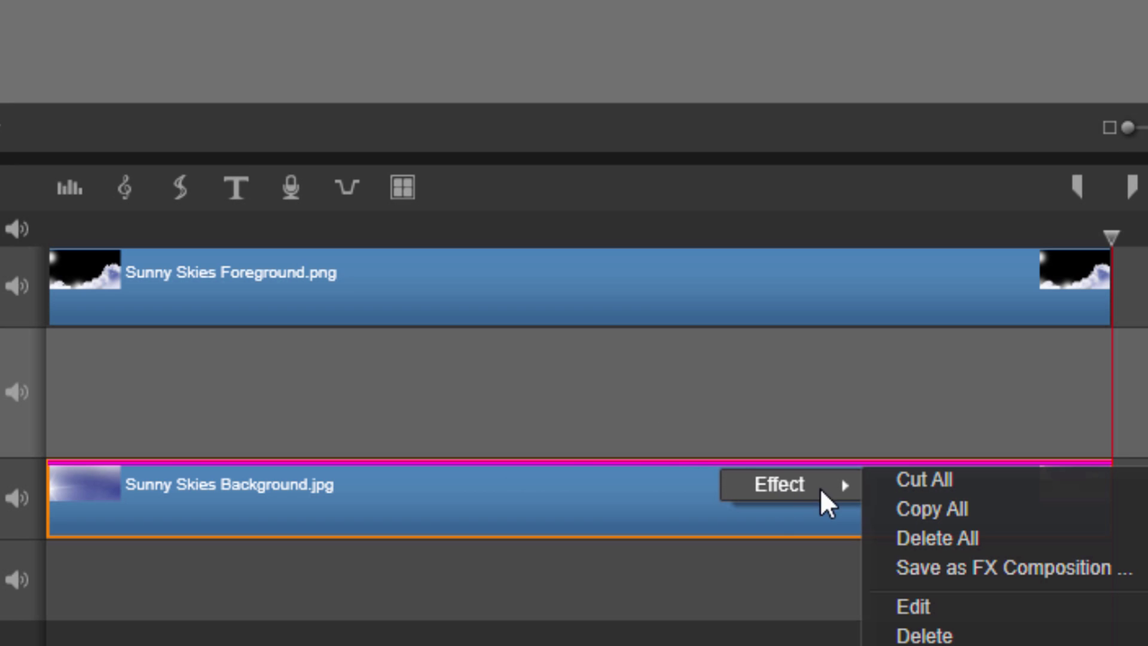
{"action": "left_click", "coordinate": [946, 507]}
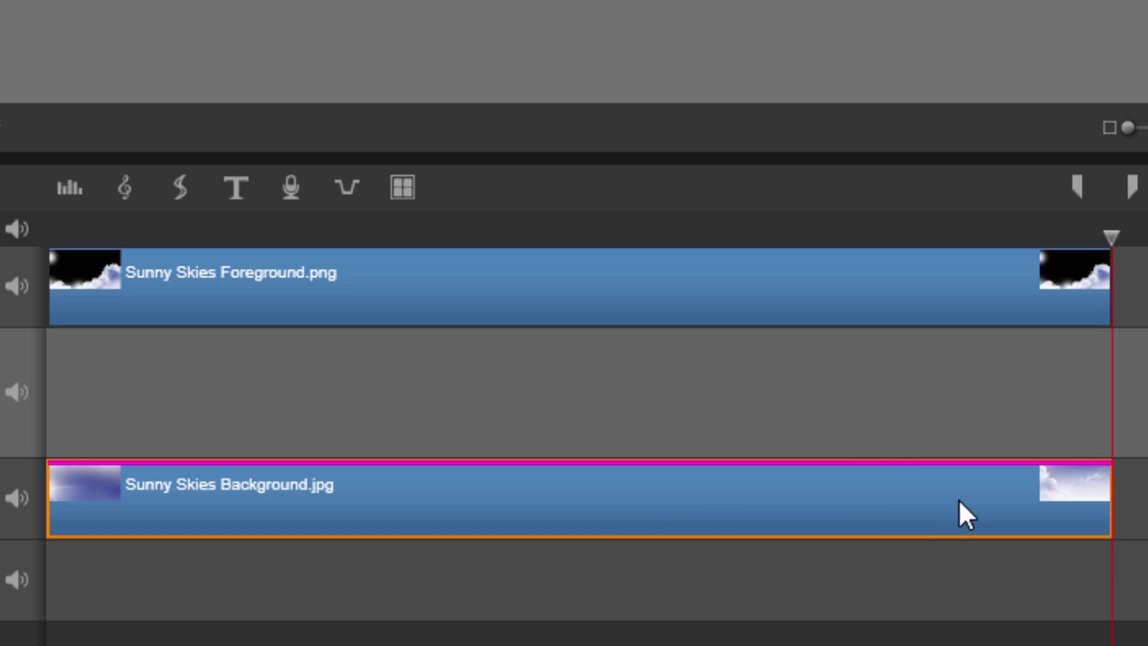
{"action": "right_click", "coordinate": [727, 281]}
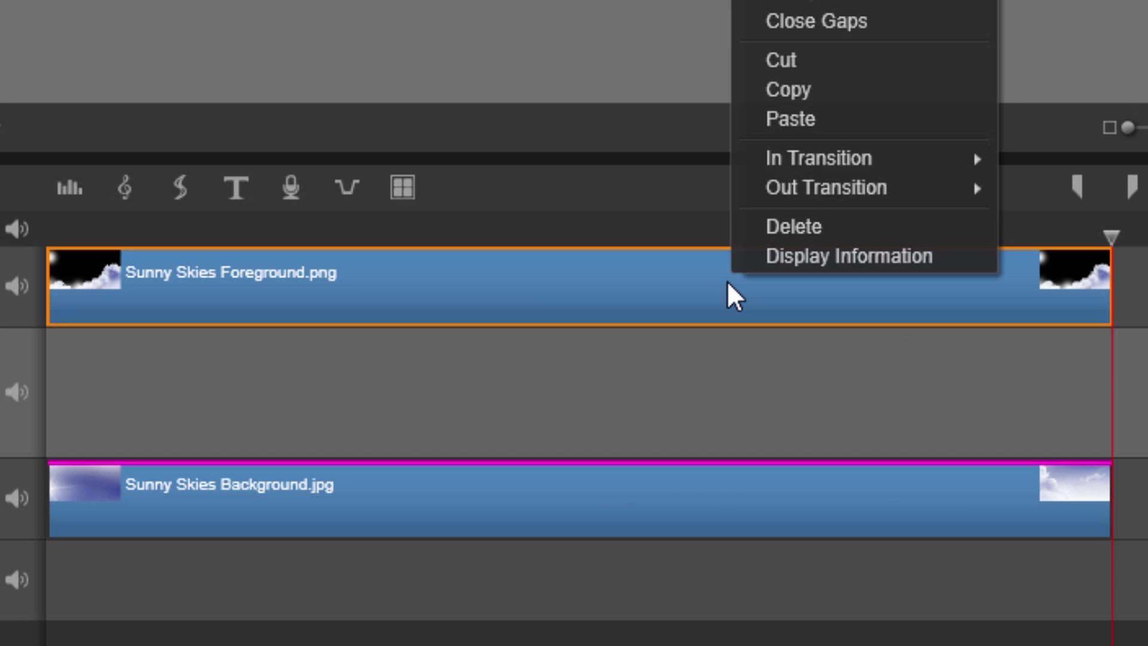
Paste the copied effects onto the foreground clip and preview both layers around 1.5 seconds
{"action": "left_click", "coordinate": [817, 119]}
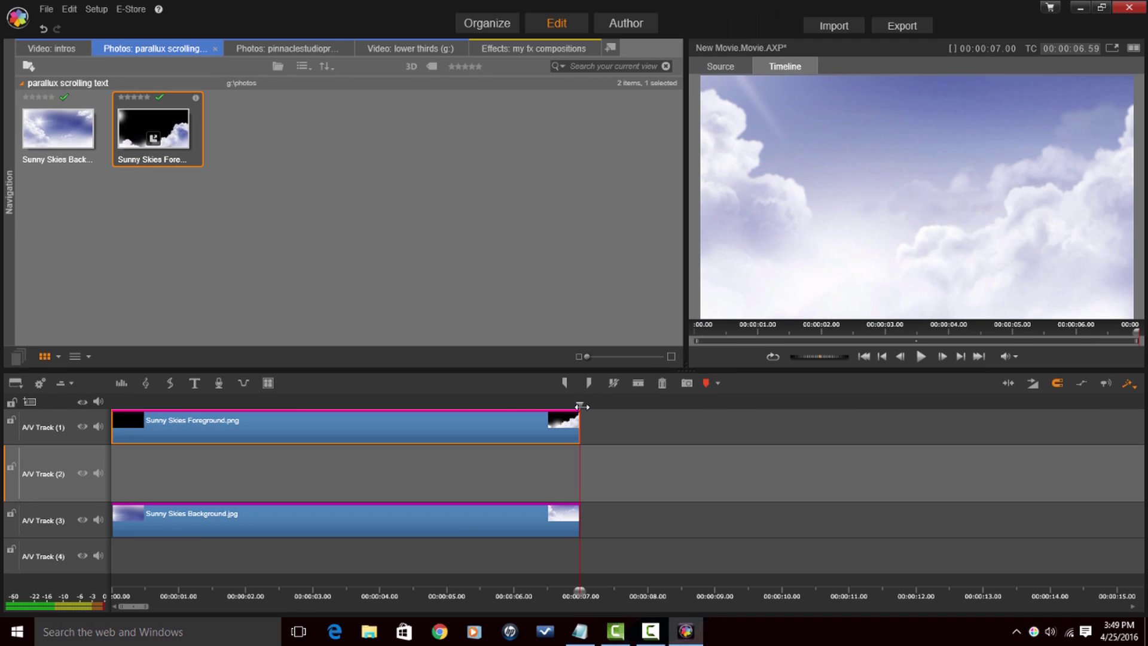
{"action": "left_click_drag", "start_coordinate": [580, 407], "coordinate": [490, 455]}
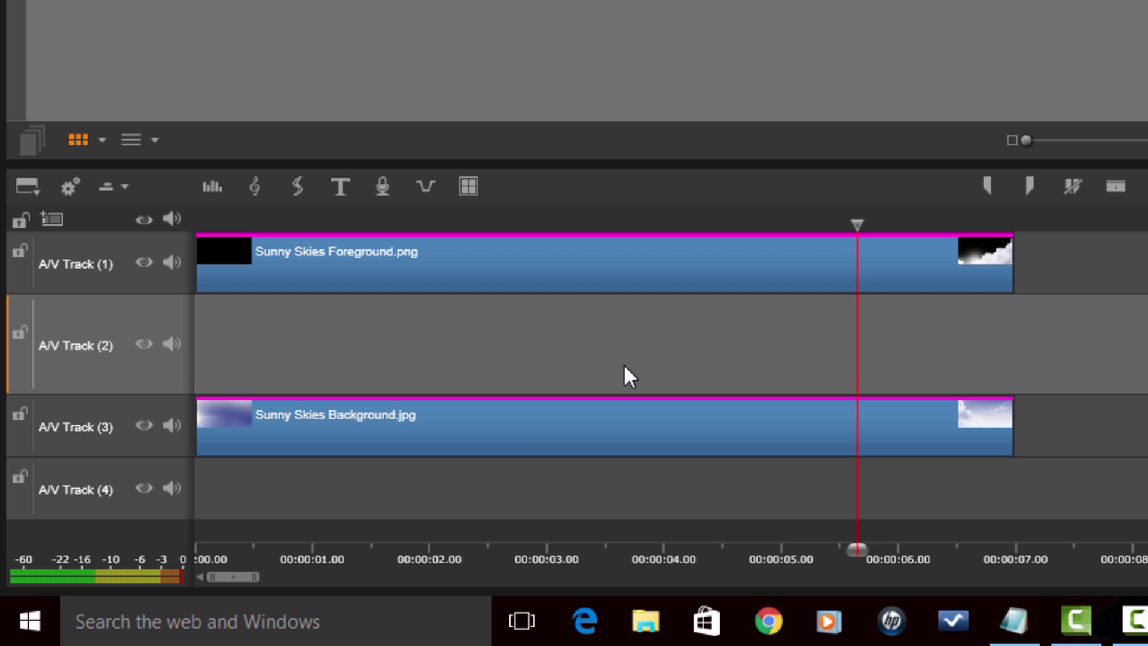
{"action": "left_click", "coordinate": [424, 229]}
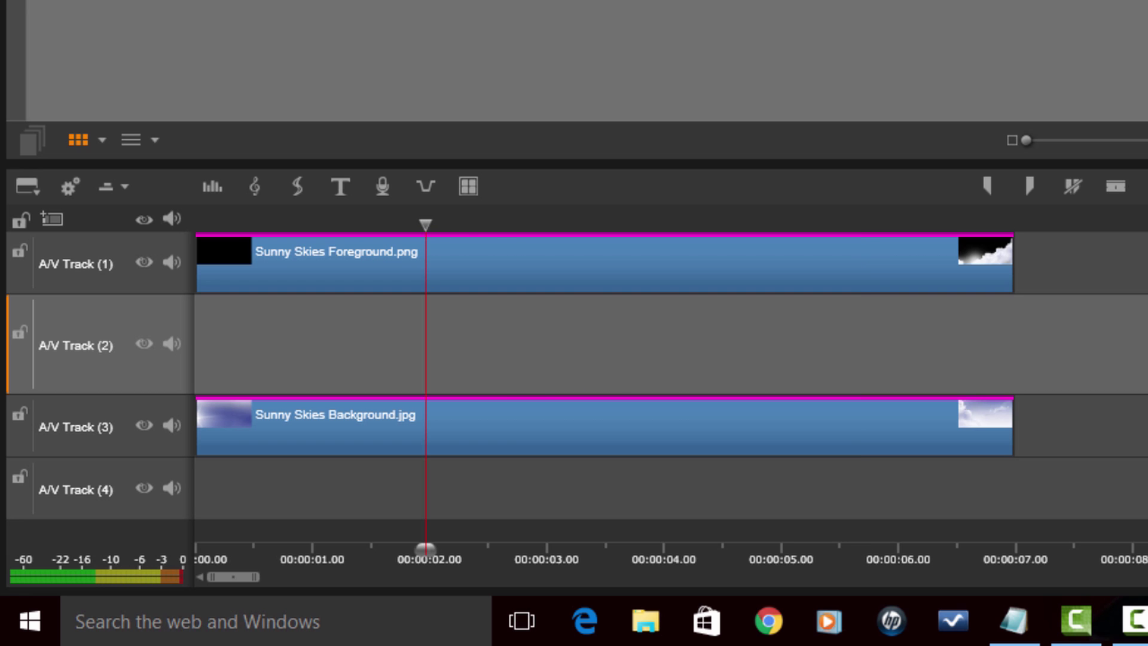
{"action": "left_click", "coordinate": [367, 226]}
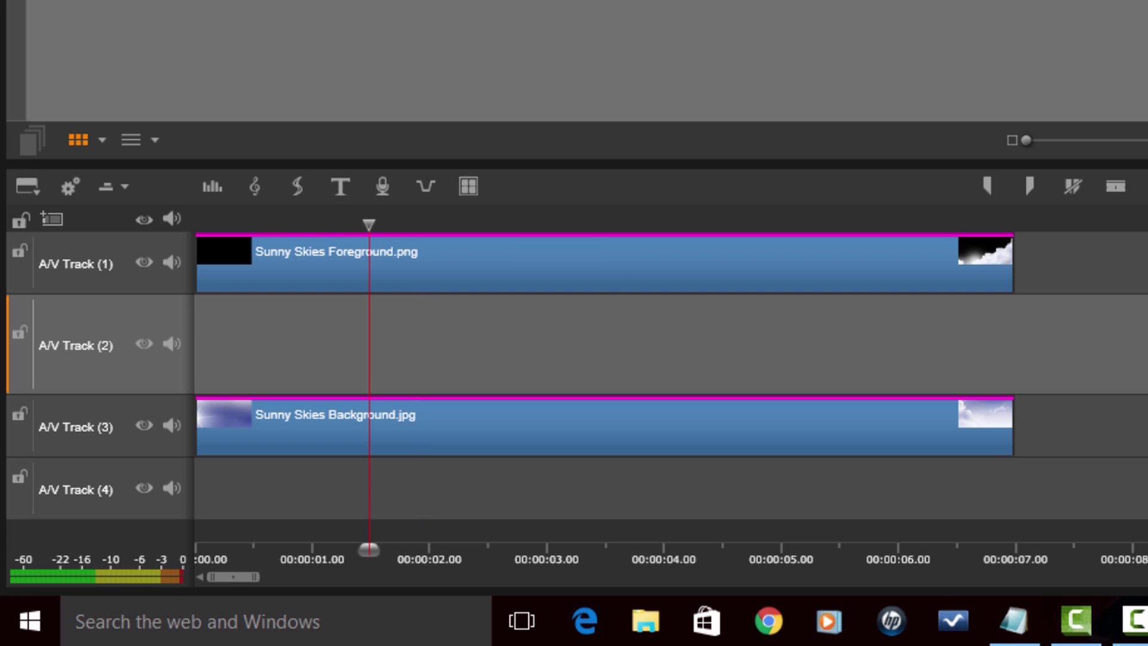
{"action": "key", "text": "Left"}
{"action": "key", "text": "Left"}
{"action": "key", "text": "Left"}
{"action": "key", "text": "Left"}
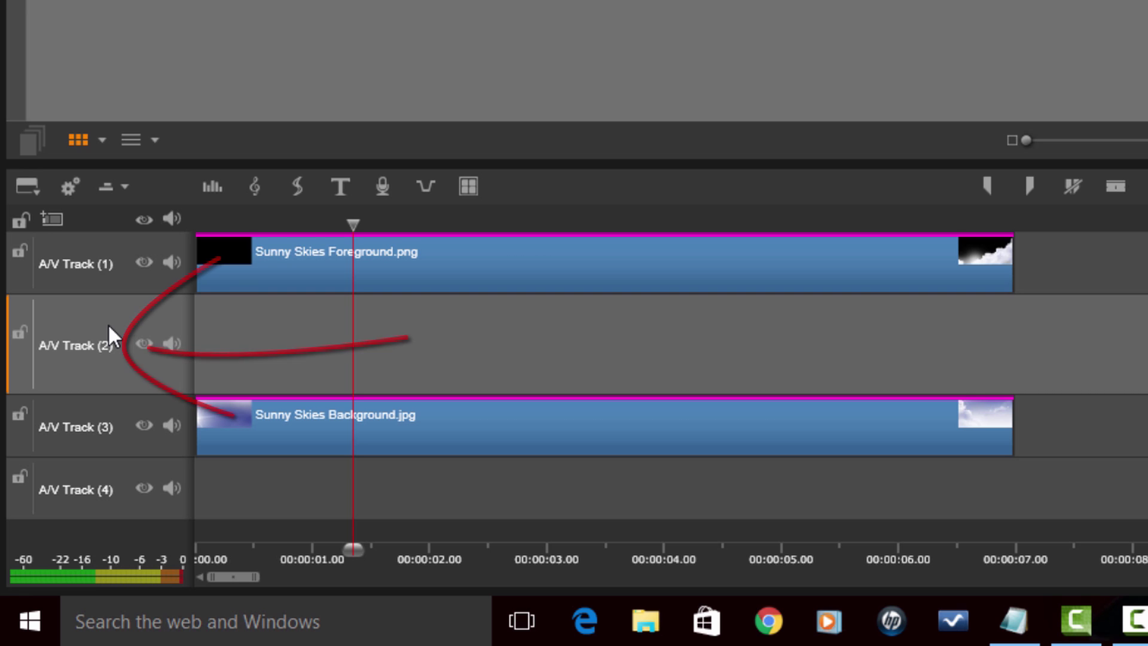
Create a new title reading 'PARALLUX SCROLLING TEXT'
{"action": "left_click", "coordinate": [340, 185]}
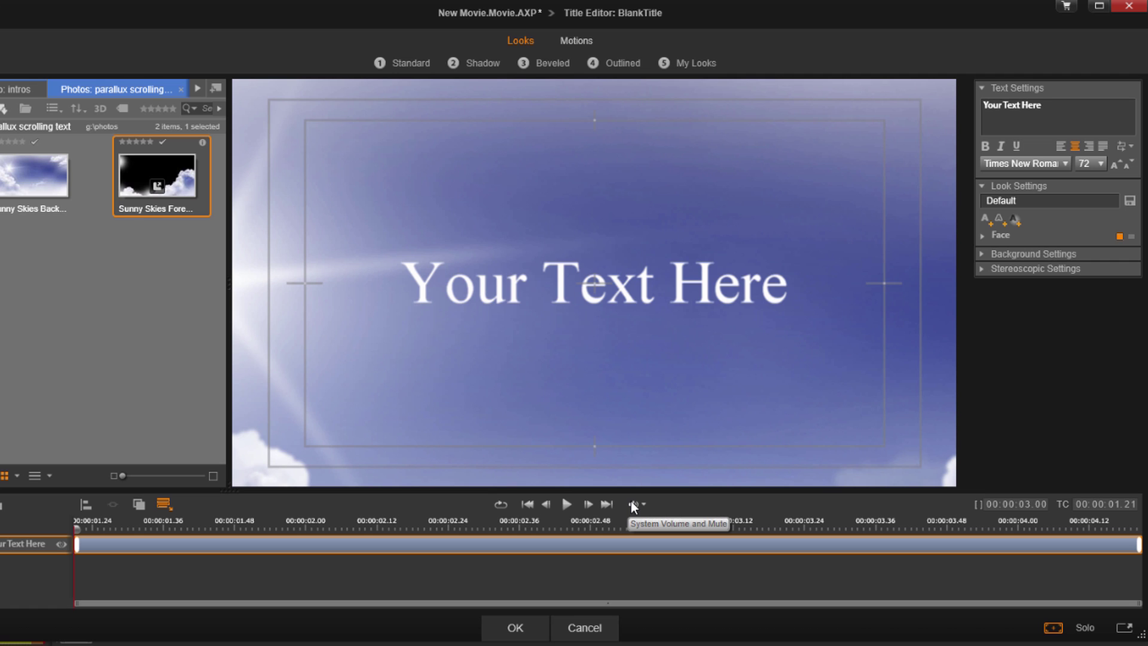
{"action": "double_click", "coordinate": [592, 284]}
{"action": "type", "text": "PARALLUX SCROLLING TEXT"}
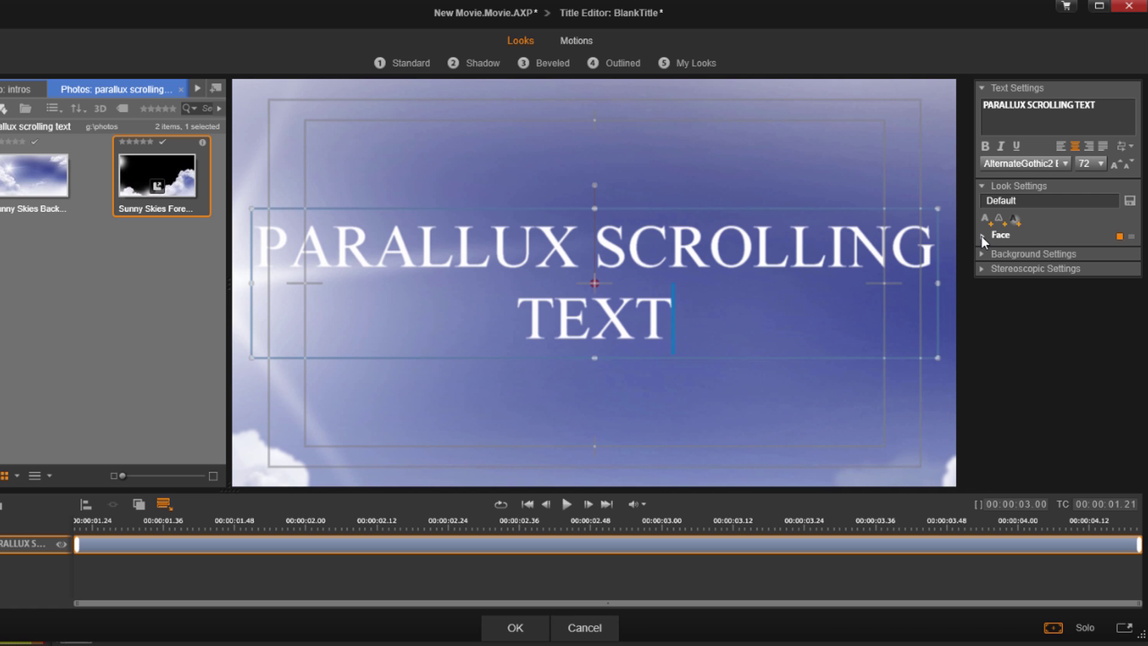
{"action": "key", "text": "ctrl+a"}
Set the title text in the AlternateGothic2 font at size 72
{"action": "left_click", "coordinate": [1065, 164]}
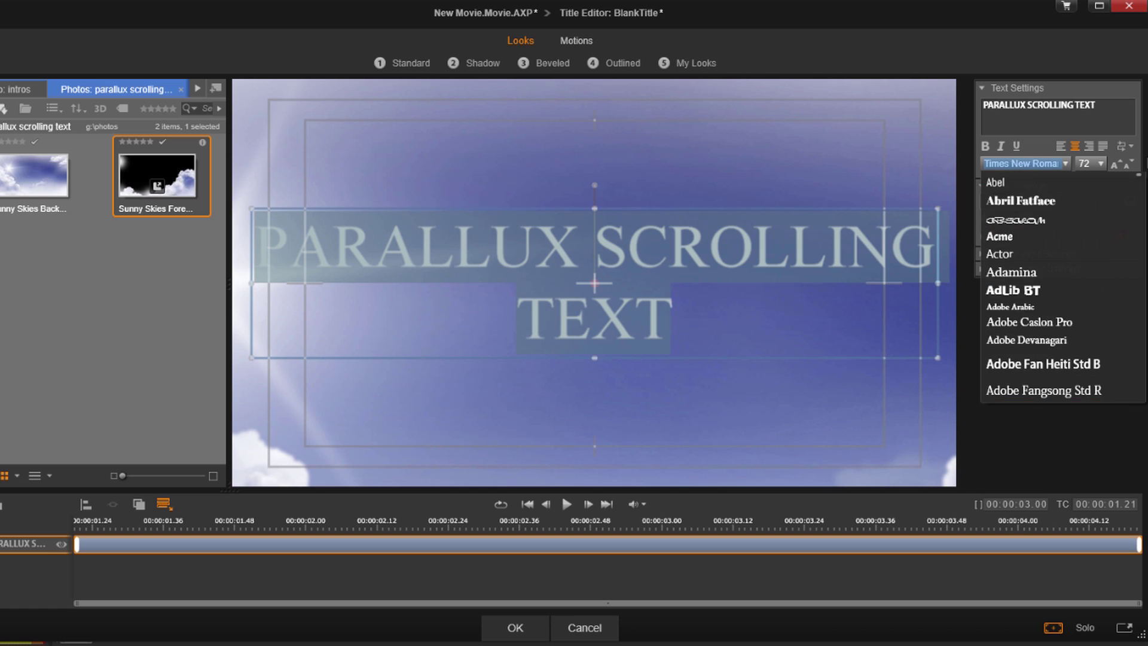
{"action": "scroll", "coordinate": [1038, 299], "scroll_direction": "down", "scroll_amount": 5}
{"action": "left_click", "coordinate": [1039, 338]}
{"action": "left_click", "coordinate": [1000, 235]}
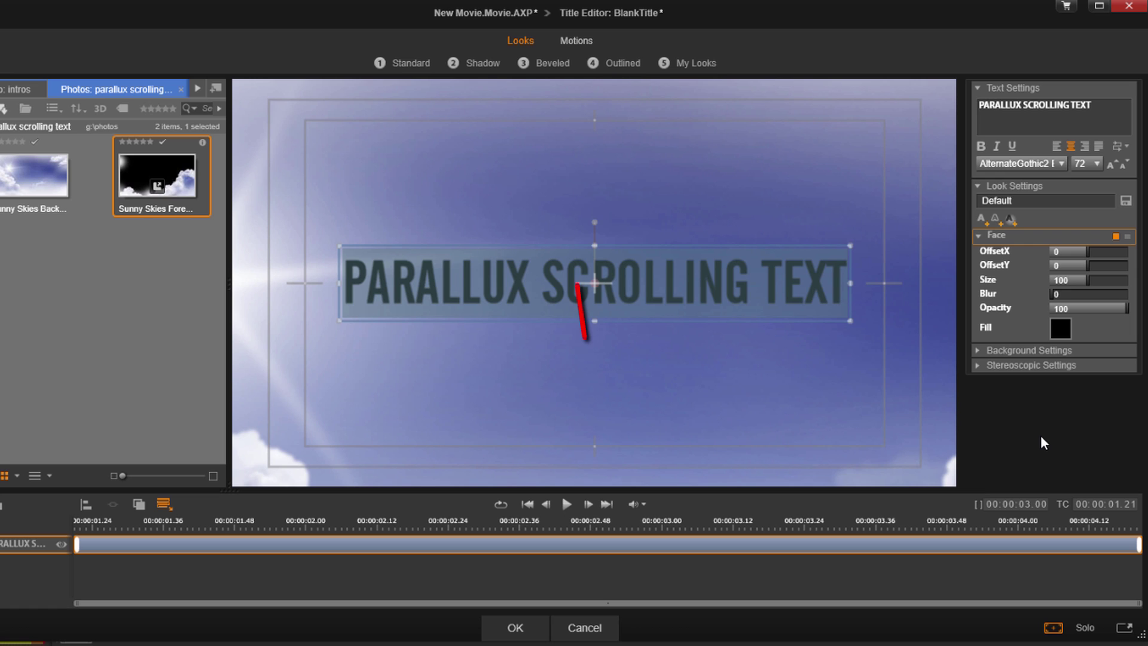
Apply the 00 - Roll Up emphasis motion to the title and preview it rolling through the frame
{"action": "left_click", "coordinate": [582, 42]}
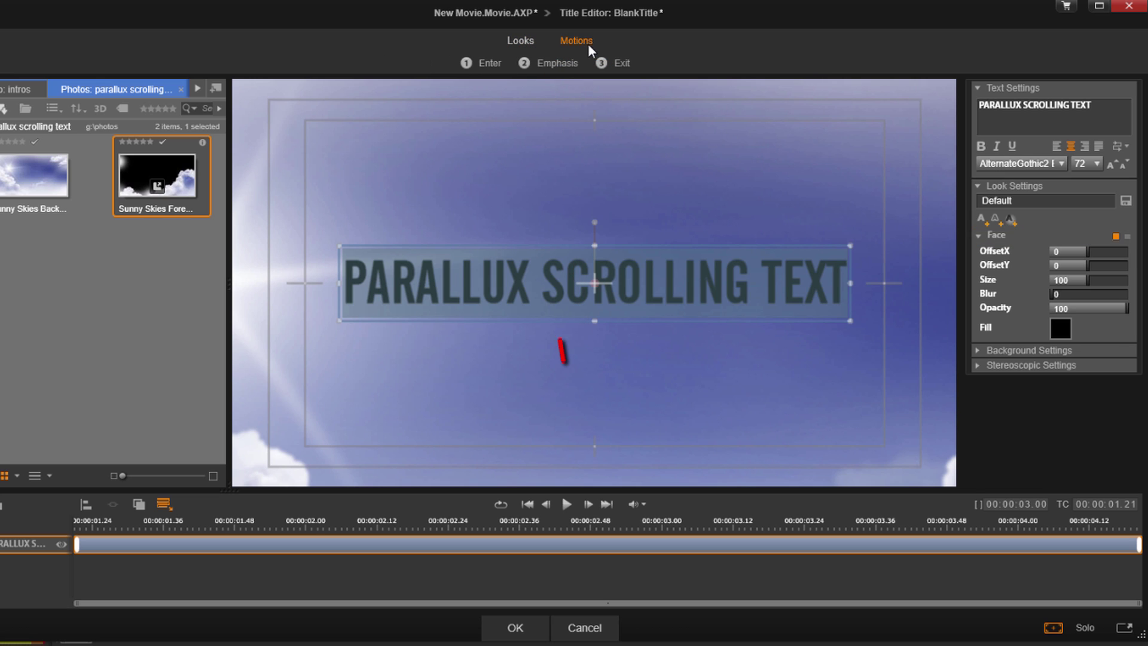
{"action": "left_click", "coordinate": [568, 68]}
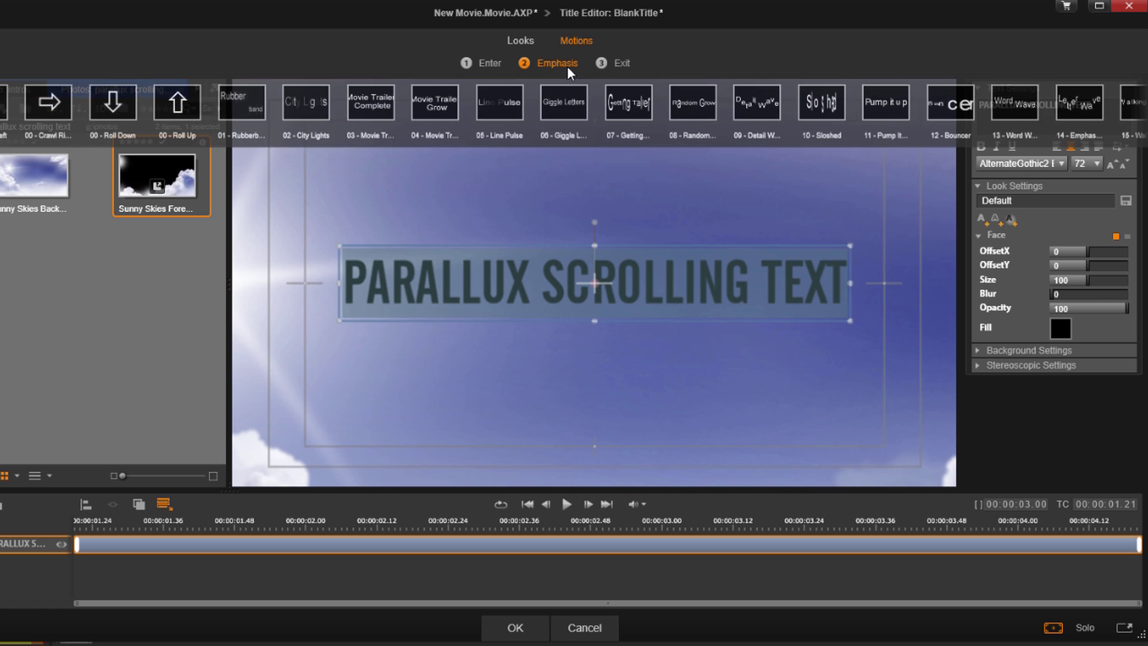
{"action": "left_click", "coordinate": [177, 108]}
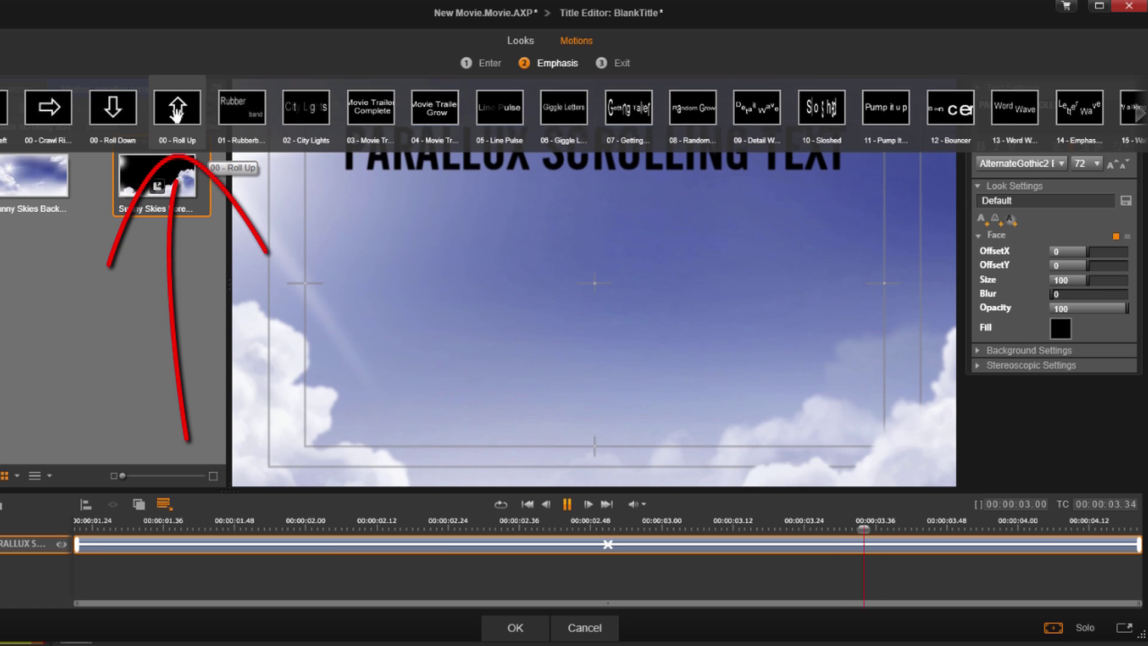
{"action": "left_click", "coordinate": [177, 109]}
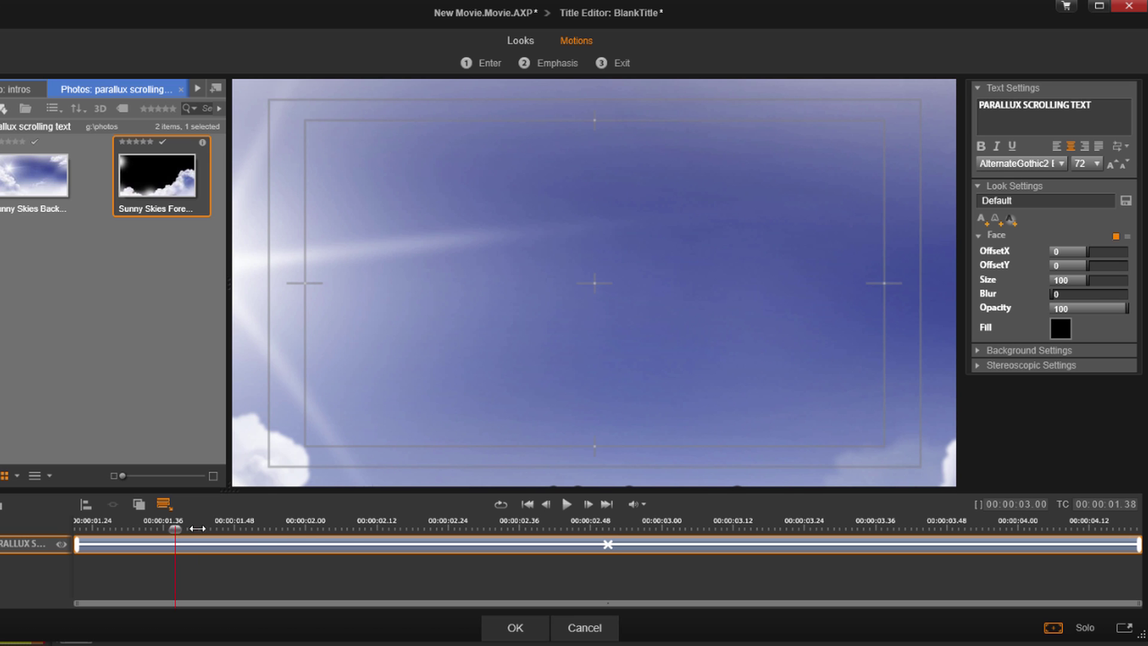
{"action": "left_click_drag", "start_coordinate": [198, 528], "coordinate": [992, 533]}
{"action": "left_click_drag", "start_coordinate": [848, 537], "coordinate": [1139, 541]}
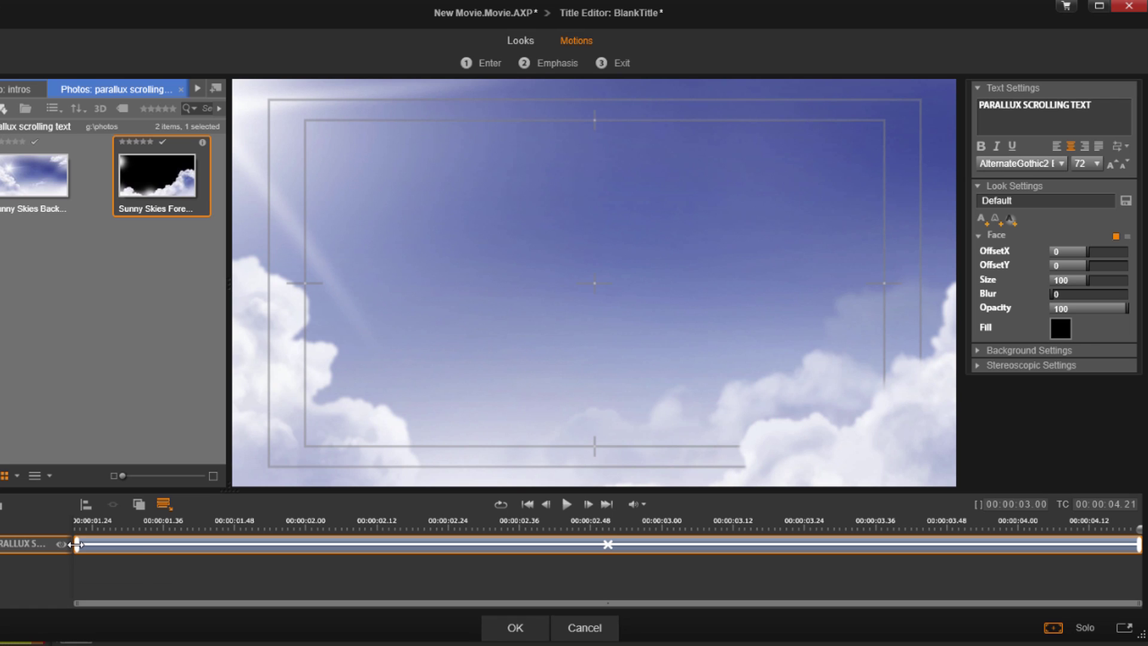
Delay the Roll Up motion's start to about 00:00:02.46 and review the title rising
{"action": "left_click_drag", "start_coordinate": [76, 544], "coordinate": [47, 544]}
{"action": "left_click_drag", "start_coordinate": [53, 545], "coordinate": [563, 549]}
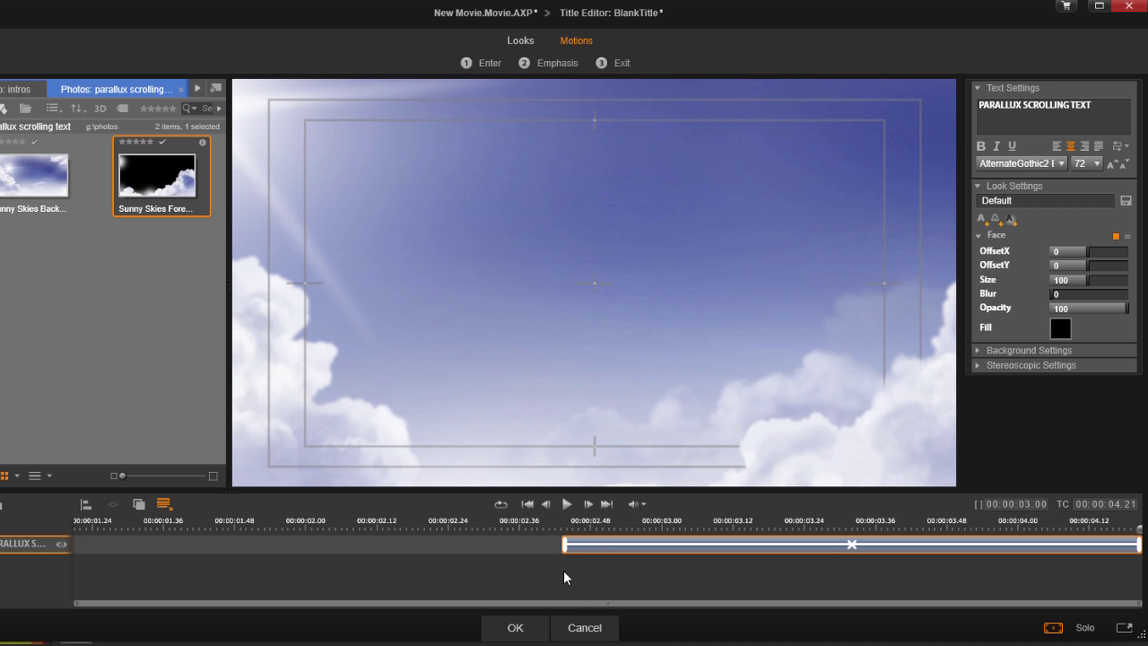
{"action": "left_click", "coordinate": [437, 539]}
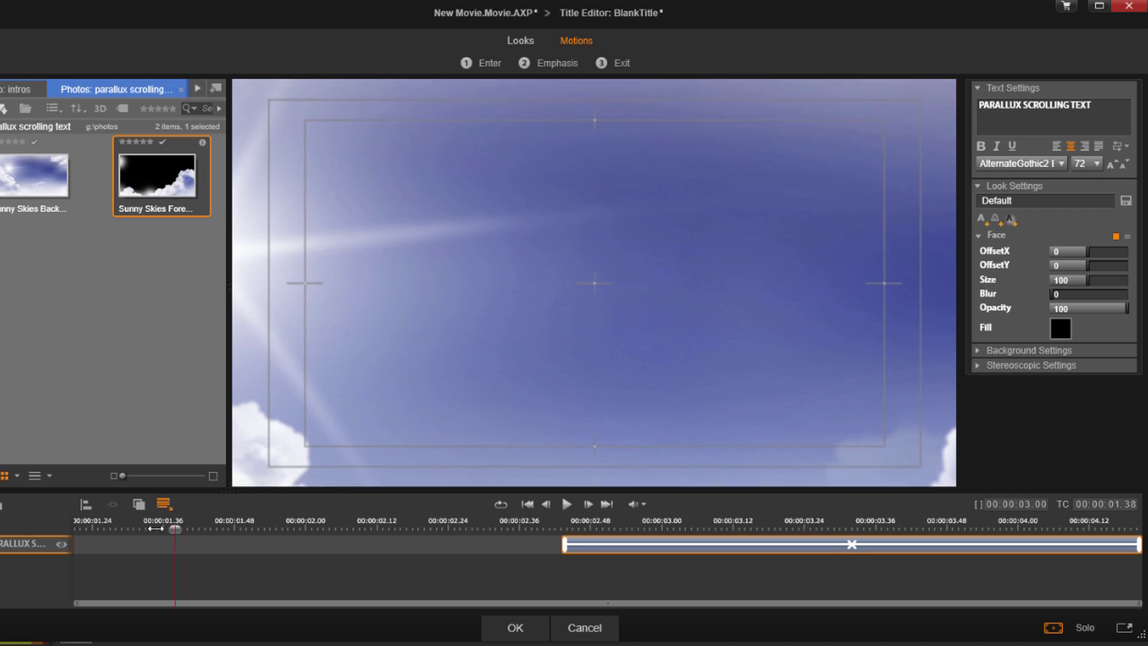
{"action": "left_click_drag", "start_coordinate": [380, 529], "coordinate": [1138, 544]}
{"action": "left_click_drag", "start_coordinate": [908, 550], "coordinate": [74, 548]}
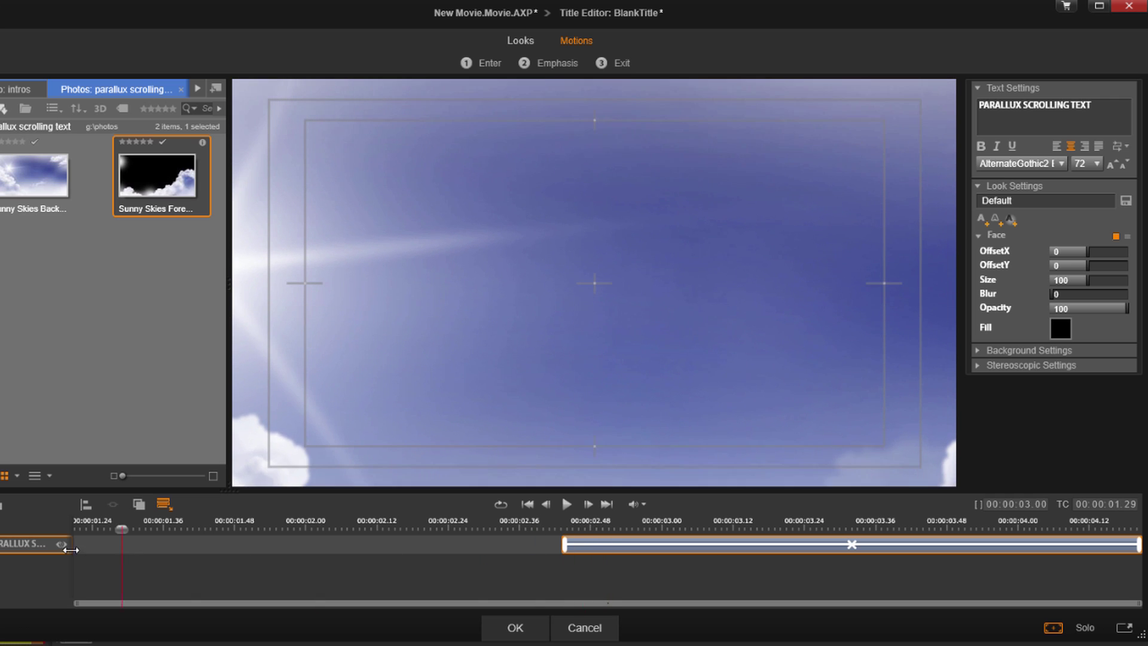
Close the Title Editor and scrub the timeline to preview the rolling title around 2.5–3 seconds
{"action": "left_click", "coordinate": [515, 629]}
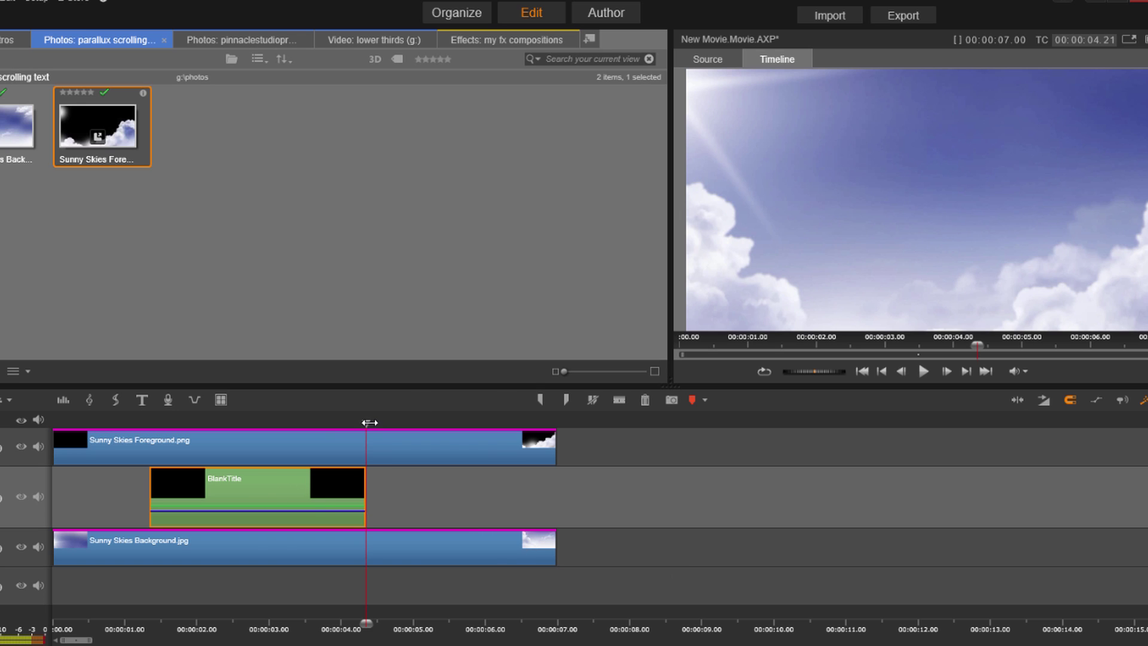
{"action": "left_click_drag", "start_coordinate": [366, 442], "coordinate": [261, 442]}
{"action": "key", "text": "Right"}
{"action": "key", "text": "Right"}
{"action": "key", "text": "Right"}
{"action": "key", "text": "Right"}
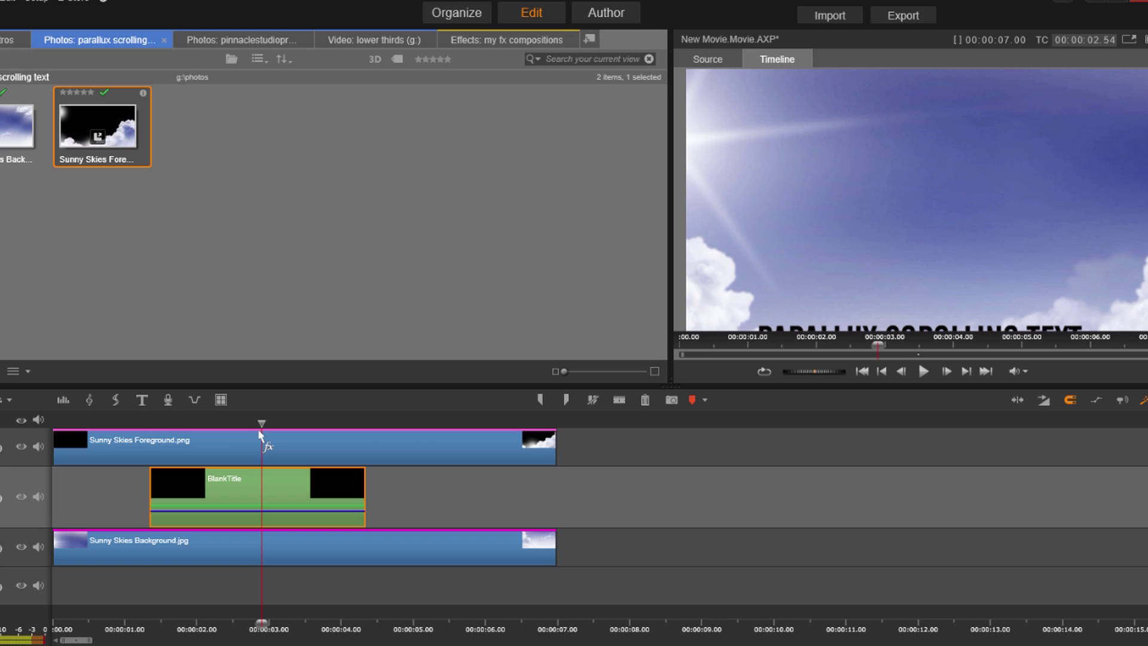
{"action": "mouse_move", "coordinate": [268, 423]}
{"action": "left_mouse_down"}
{"action": "mouse_move", "coordinate": [295, 423]}
{"action": "mouse_move", "coordinate": [276, 424]}
{"action": "left_mouse_up"}
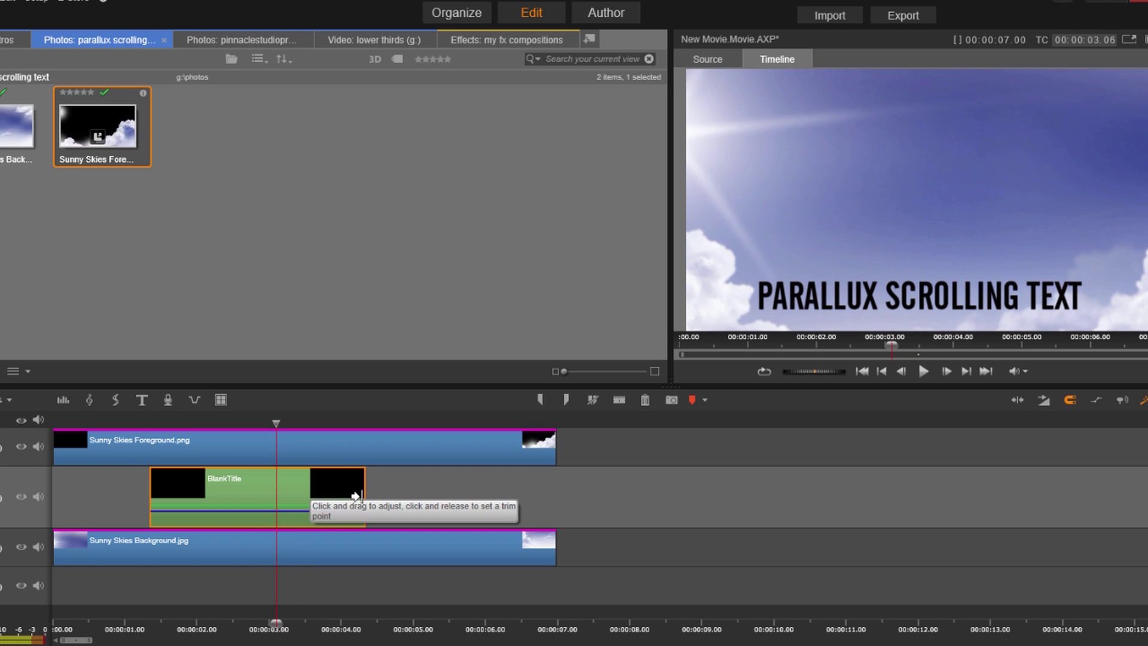
{"action": "right_click", "coordinate": [285, 493]}
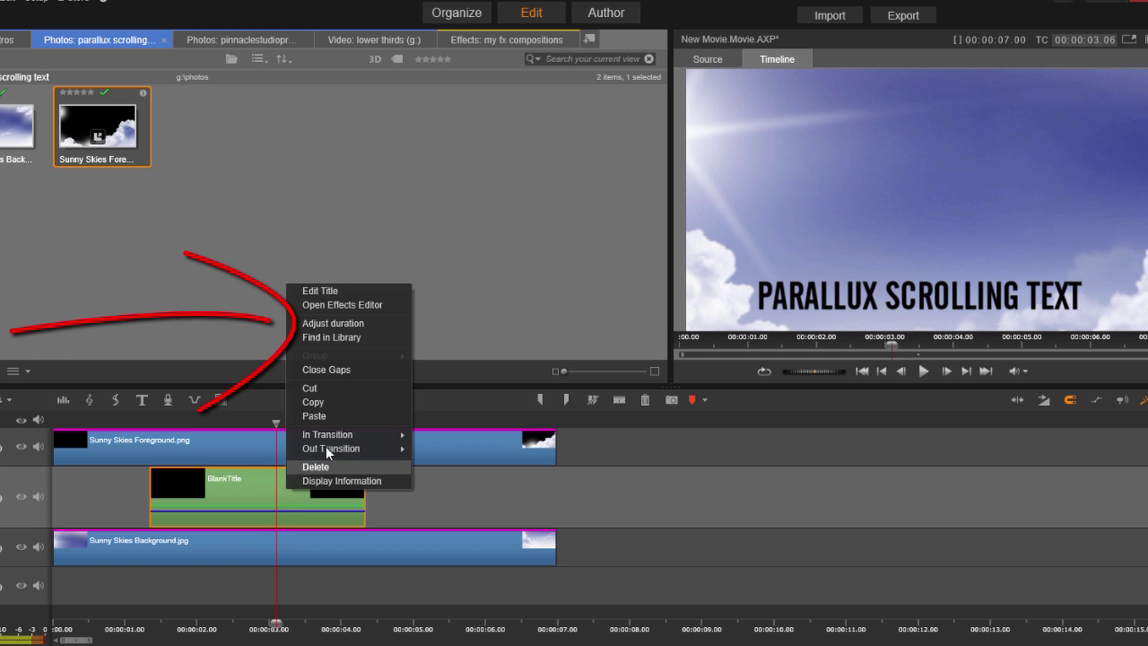
Change the BlankTitle clip's duration from 3 to 6.12 seconds with Adjust duration
{"action": "left_click", "coordinate": [353, 325]}
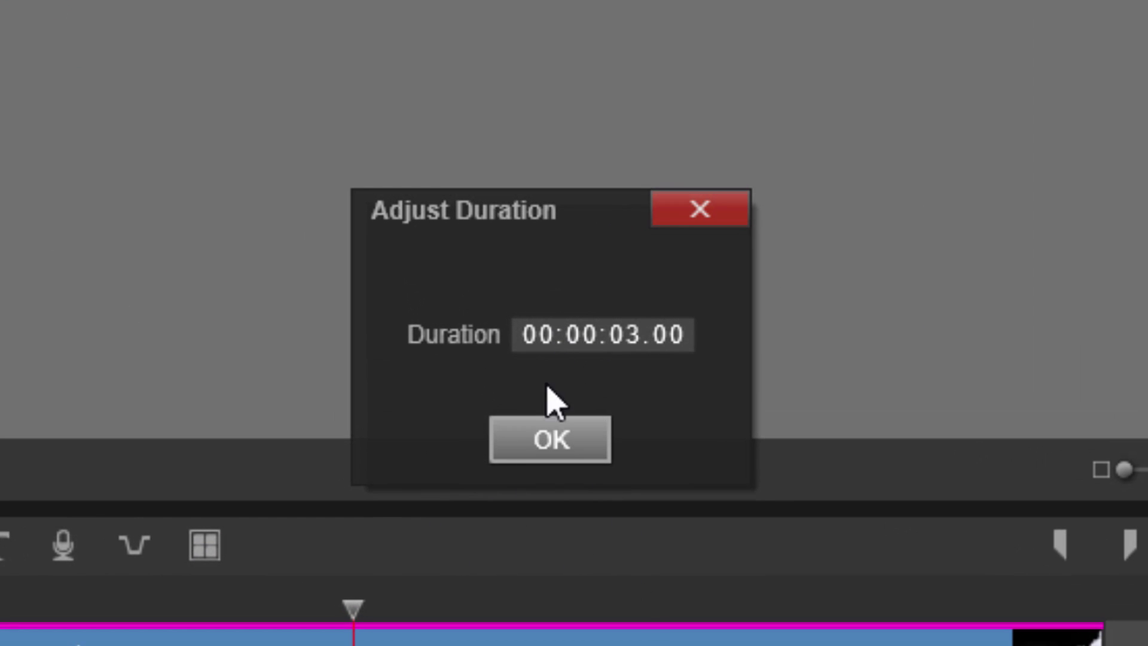
{"action": "left_click", "coordinate": [628, 345]}
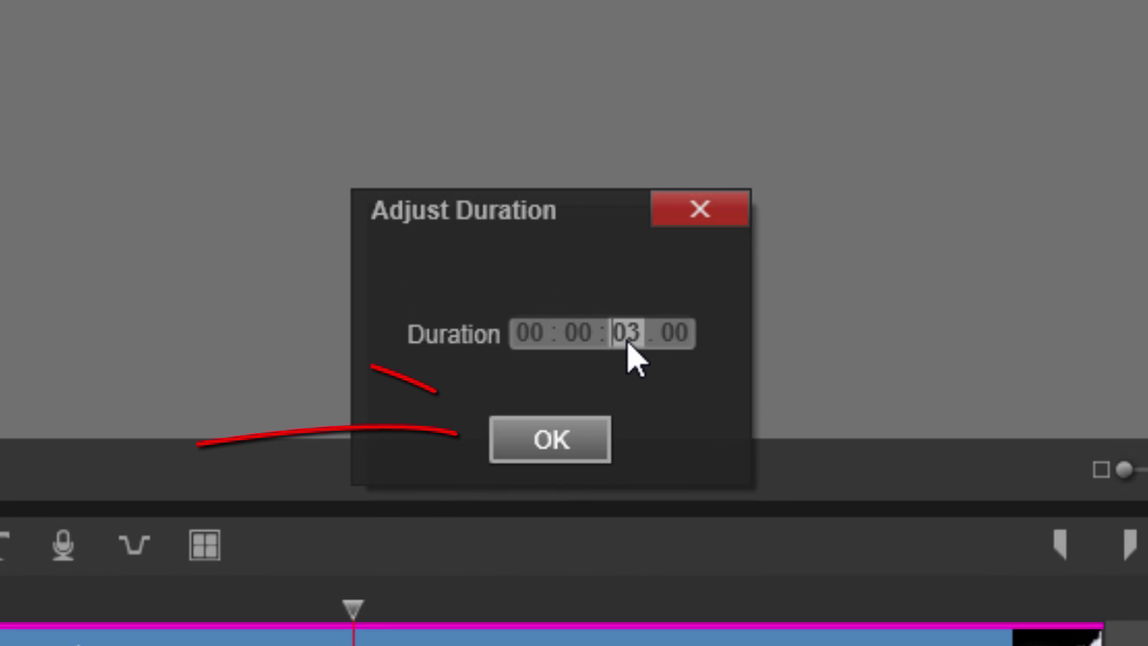
{"action": "type", "text": "06"}
{"action": "key", "text": "Tab"}
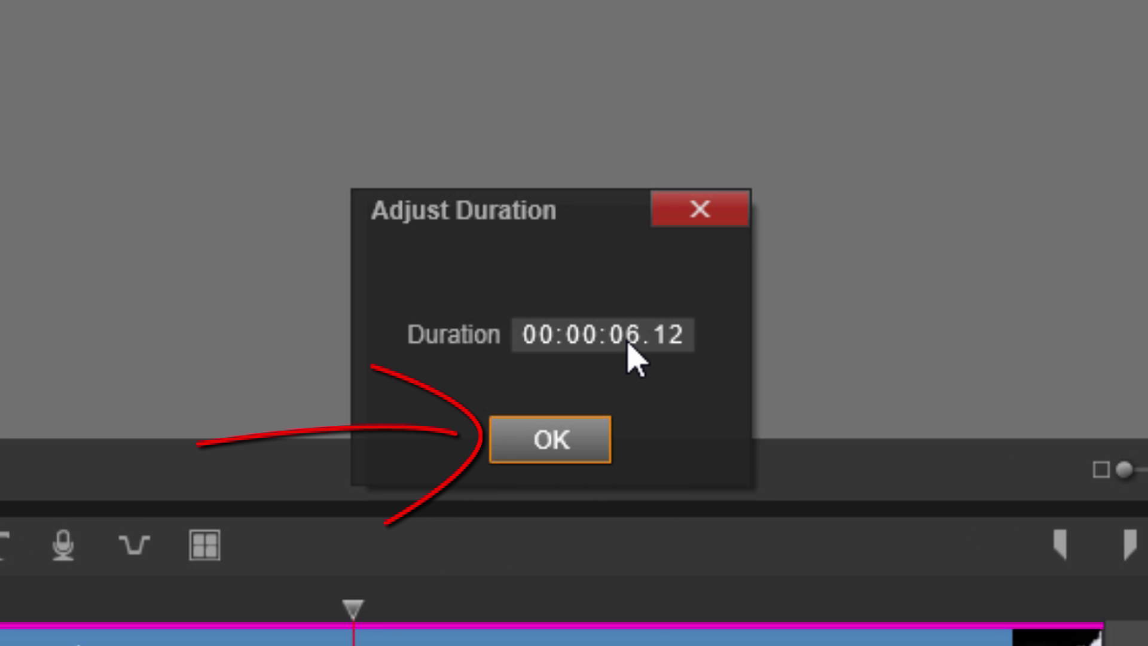
{"action": "left_click", "coordinate": [584, 448]}
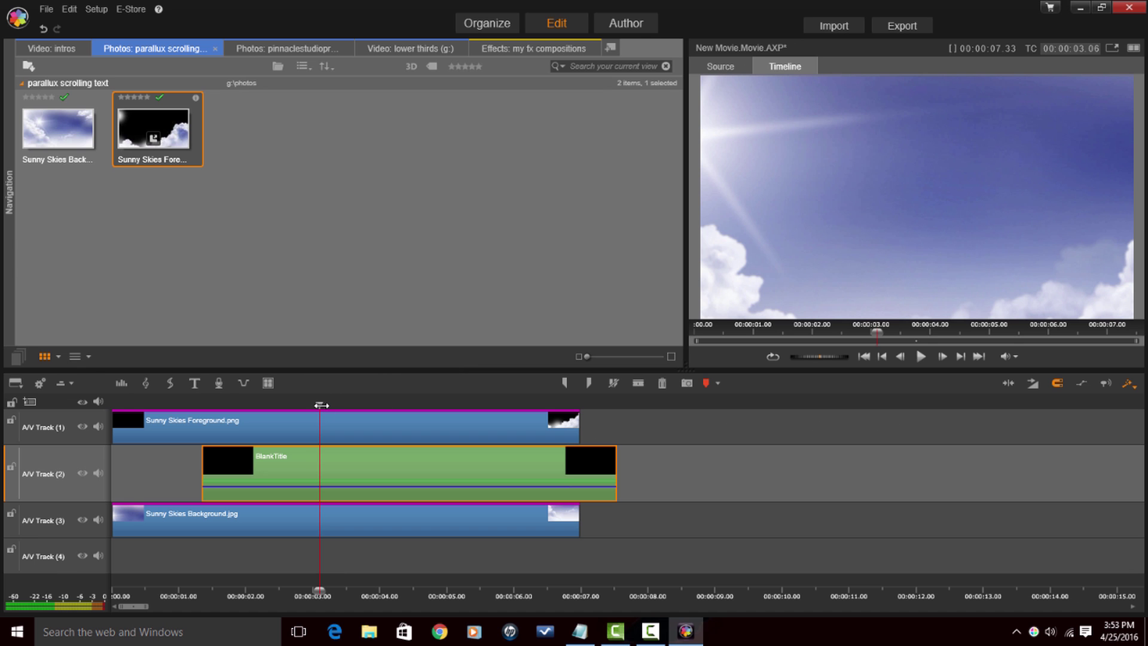
{"action": "left_click_drag", "start_coordinate": [321, 405], "coordinate": [166, 404]}
{"action": "left_click", "coordinate": [685, 478]}
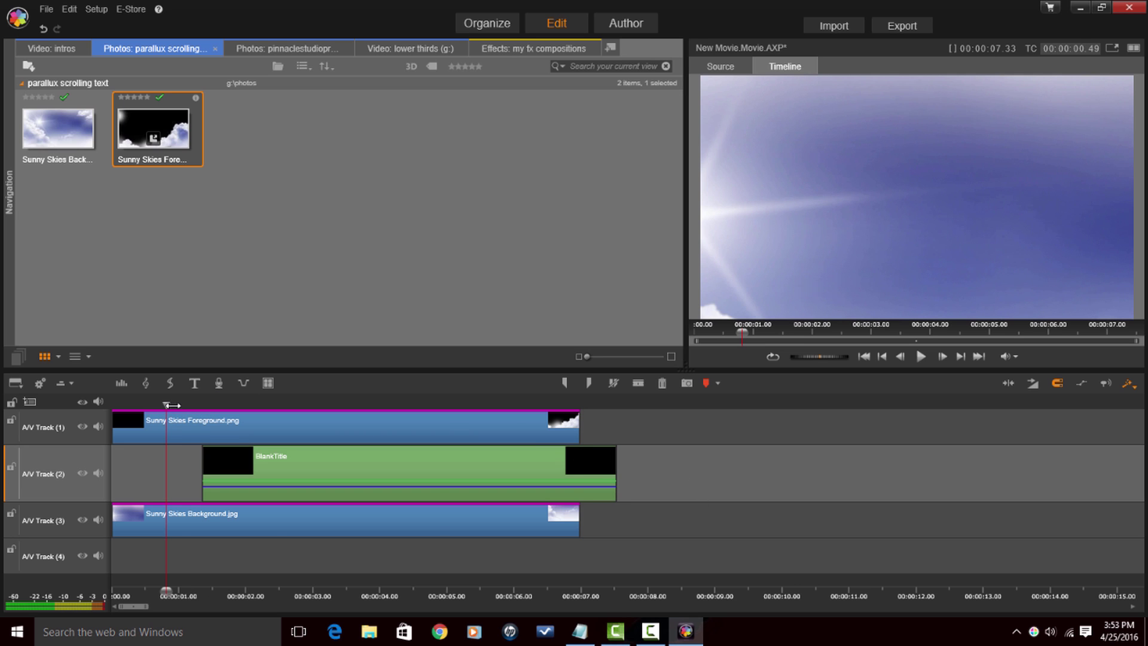
{"action": "left_click_drag", "start_coordinate": [172, 405], "coordinate": [548, 450]}
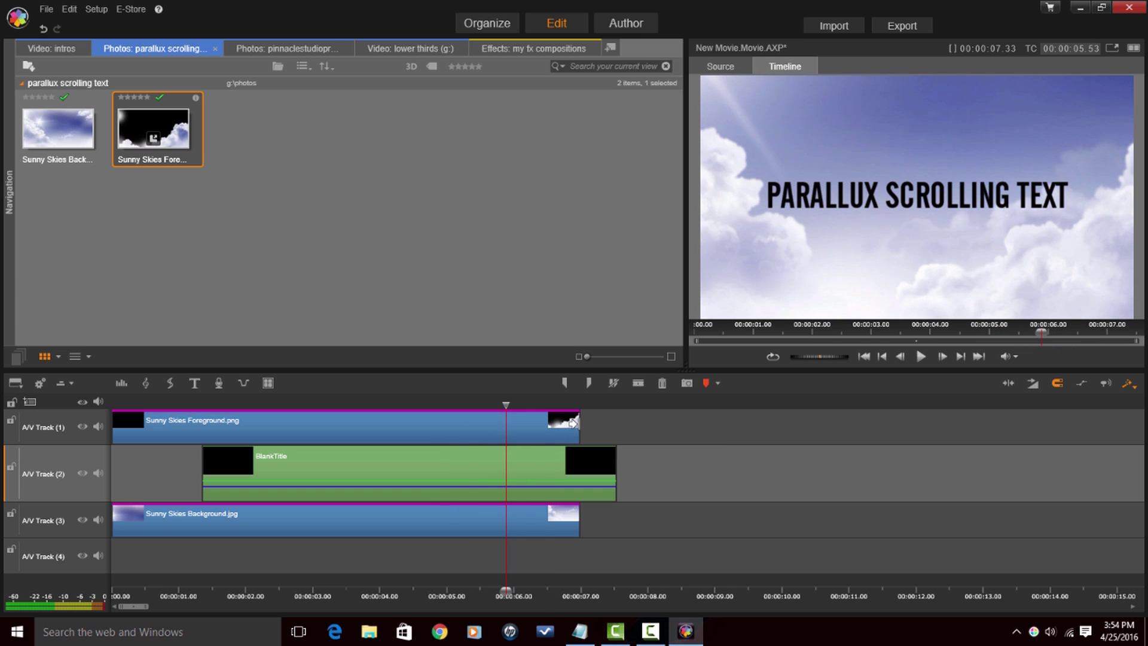
Add fade-out transitions to the ends of the foreground, background and title clips
{"action": "left_click_drag", "start_coordinate": [551, 404], "coordinate": [541, 423]}
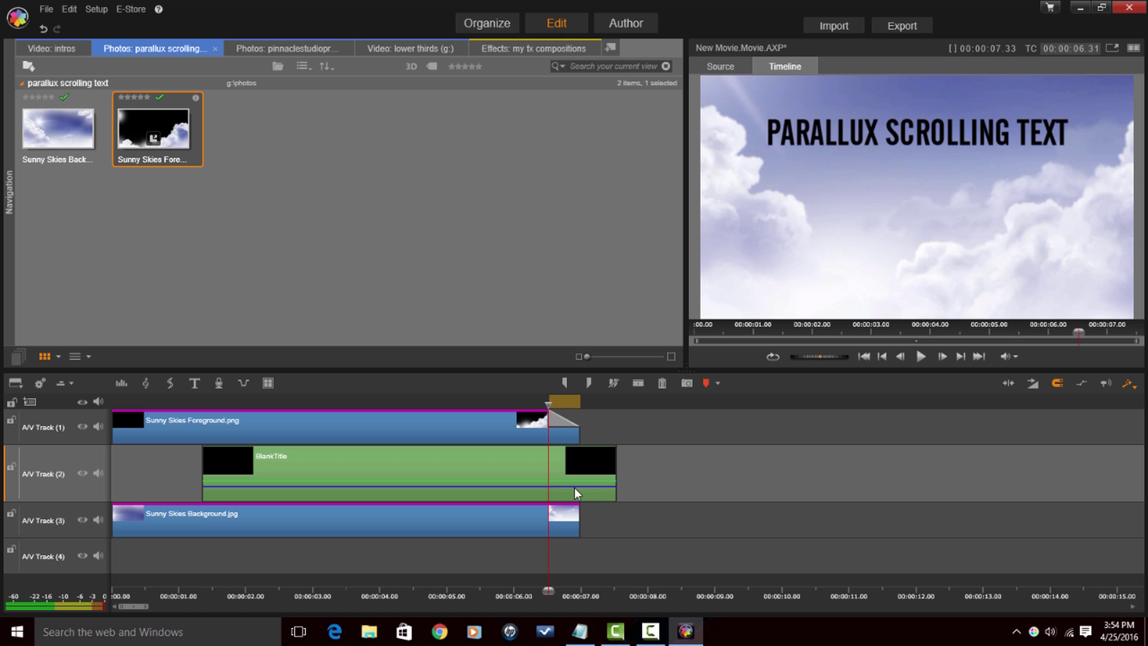
{"action": "left_click_drag", "start_coordinate": [573, 508], "coordinate": [549, 509]}
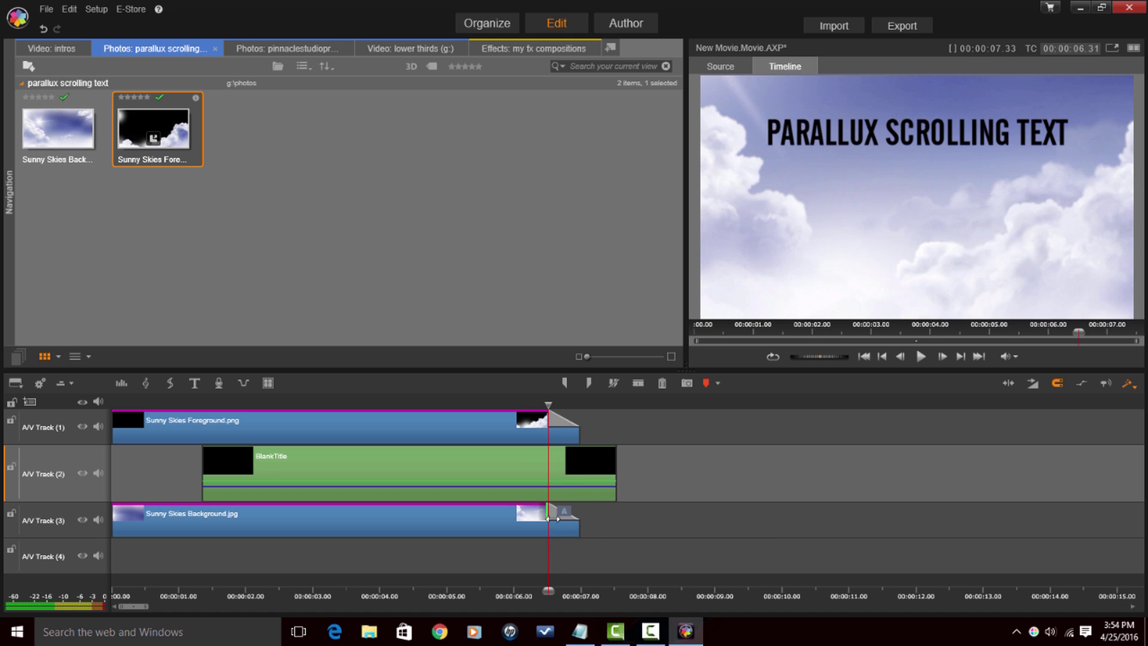
{"action": "left_click_drag", "start_coordinate": [607, 460], "coordinate": [549, 473]}
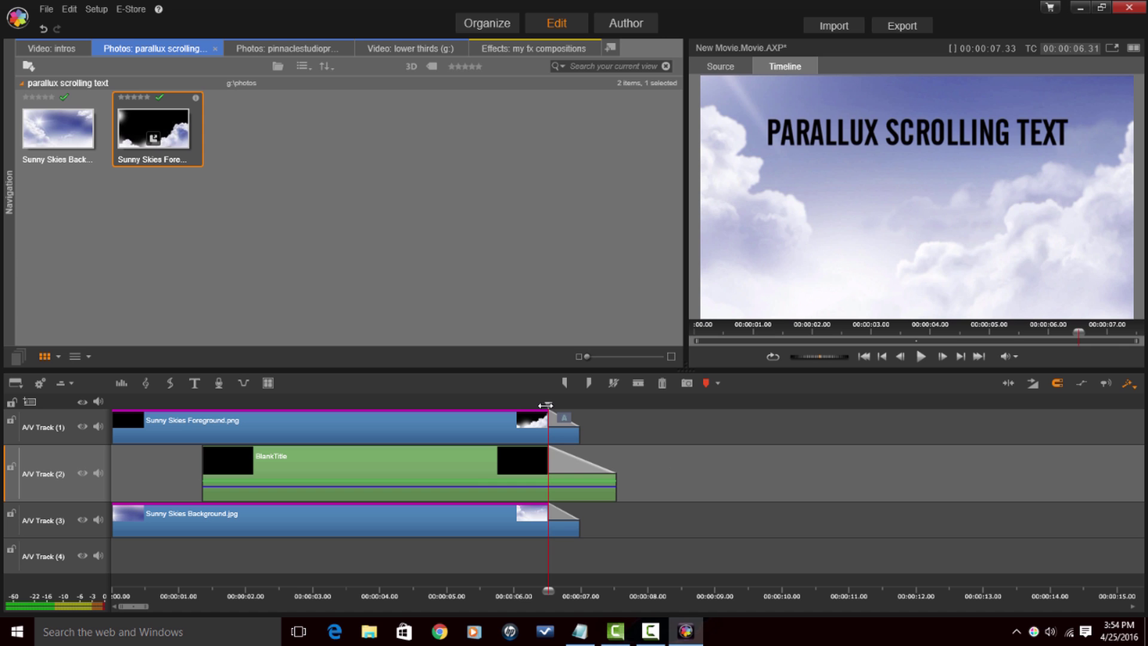
Play the finished parallax scene from the start in full screen
{"action": "left_click_drag", "start_coordinate": [545, 405], "coordinate": [85, 506]}
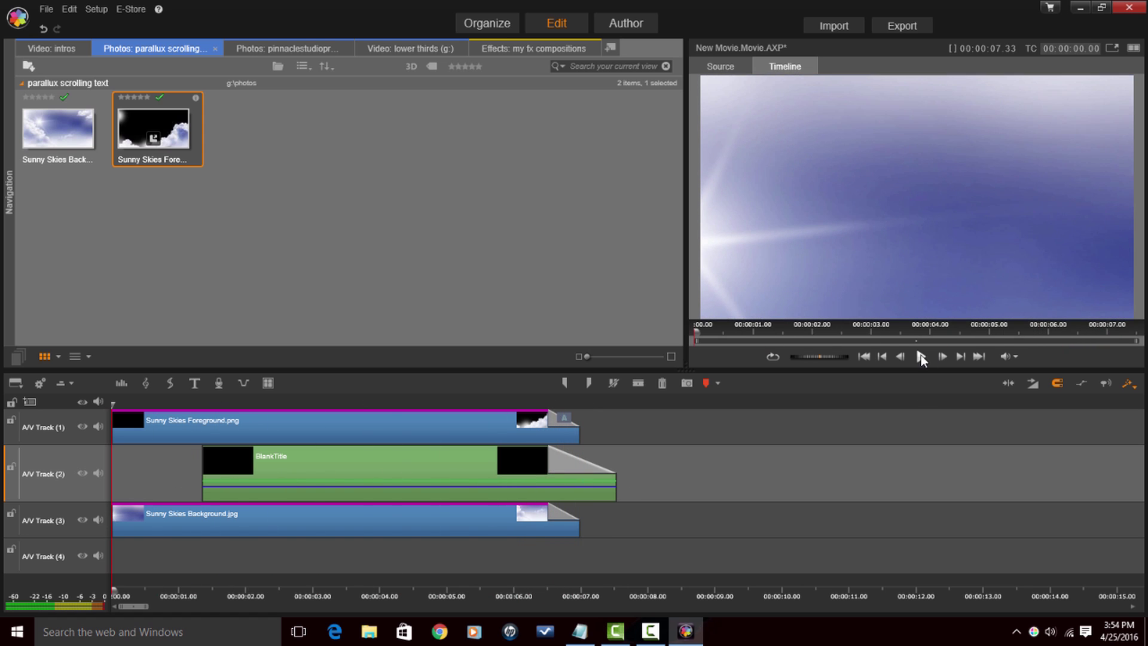
{"action": "left_click", "coordinate": [921, 356]}
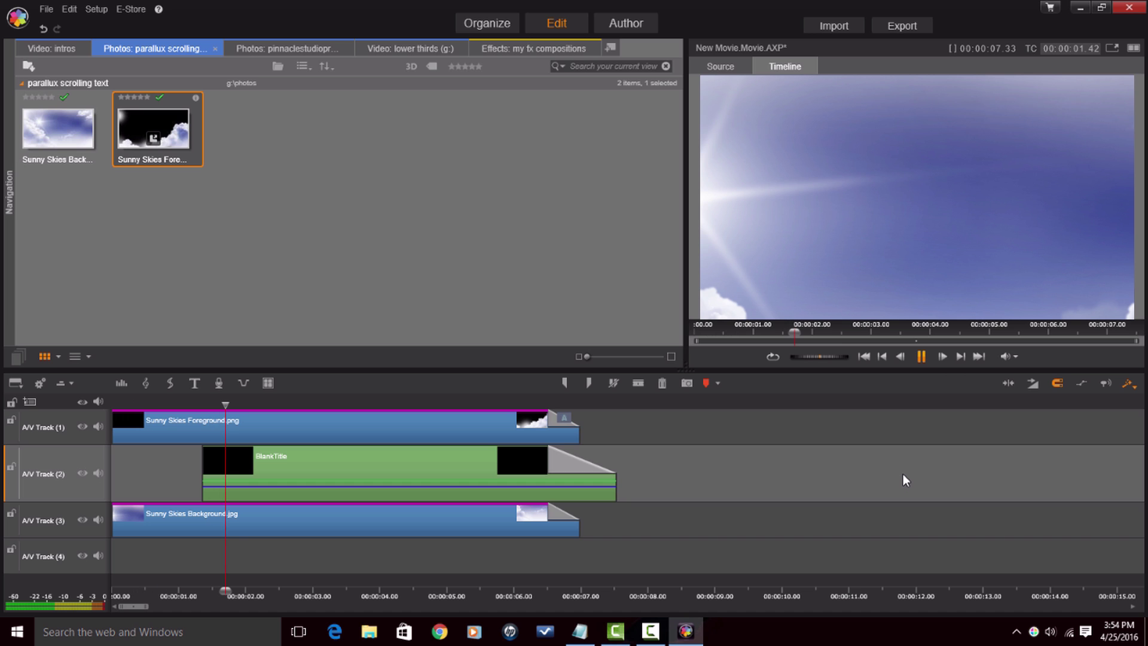
{"action": "key", "text": "alt+Return"}
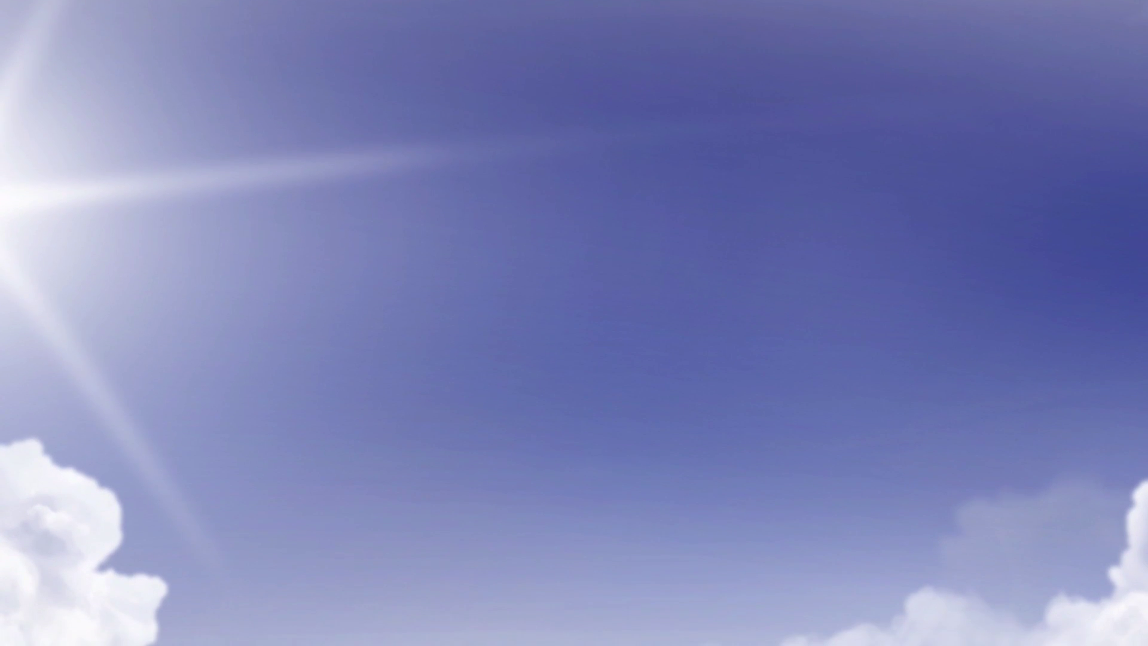